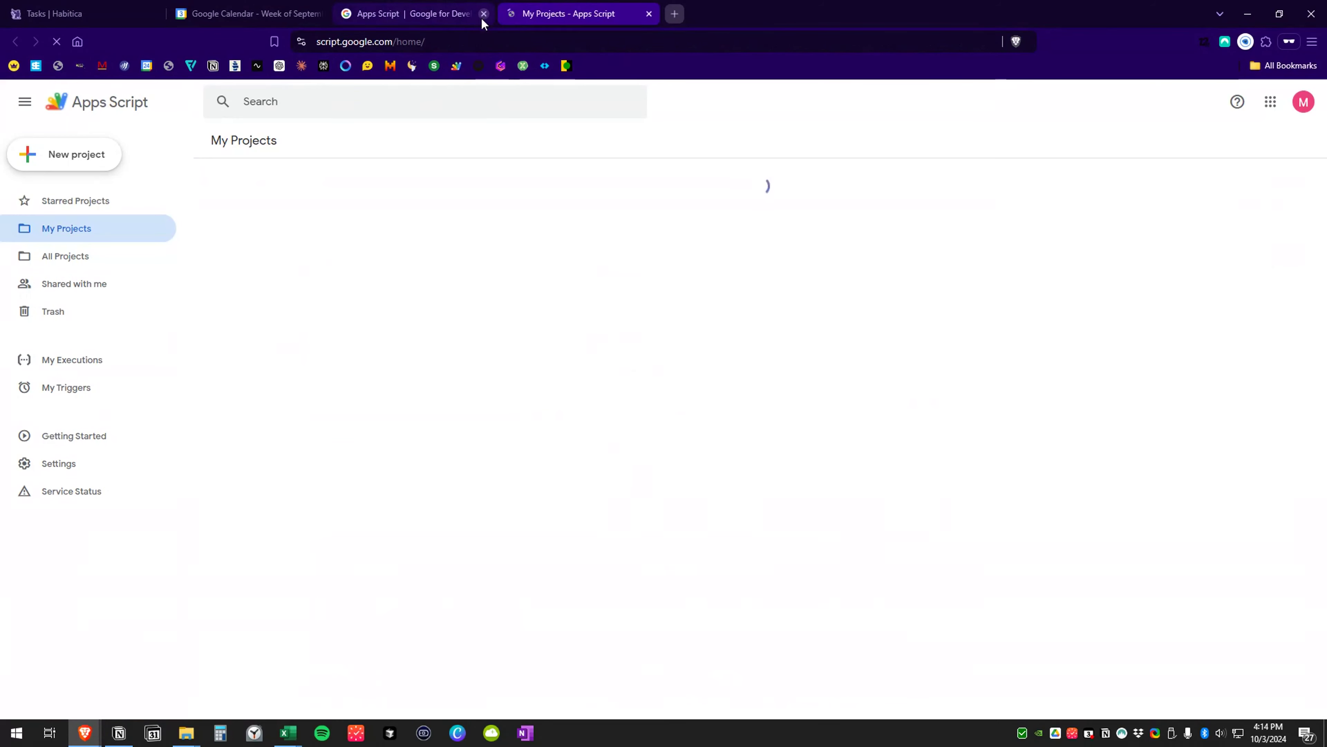
- Create a new Apps Script project and replace its default code with the copied Habitica-to-Google-Calendar sync script
{"action": "left_click", "coordinate": [483, 14]}
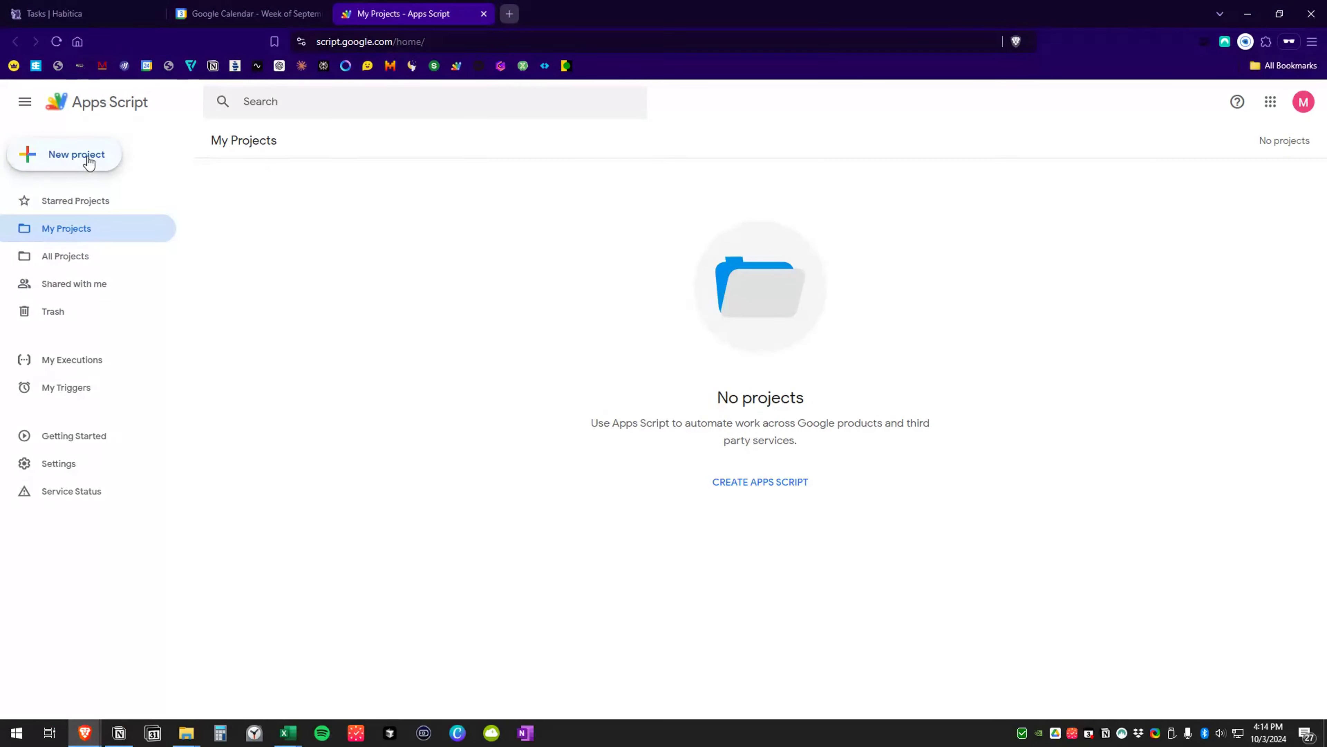
{"action": "left_click", "coordinate": [87, 157]}
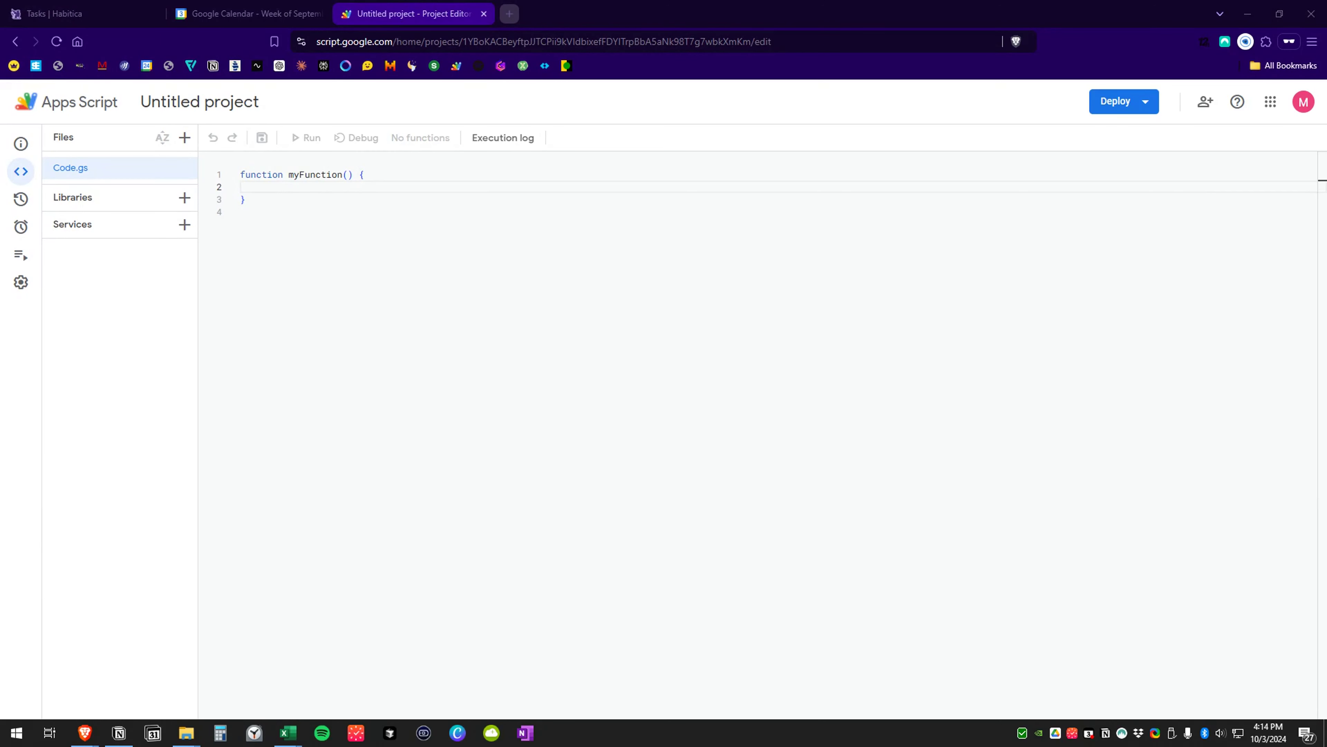
{"action": "left_click", "coordinate": [316, 271]}
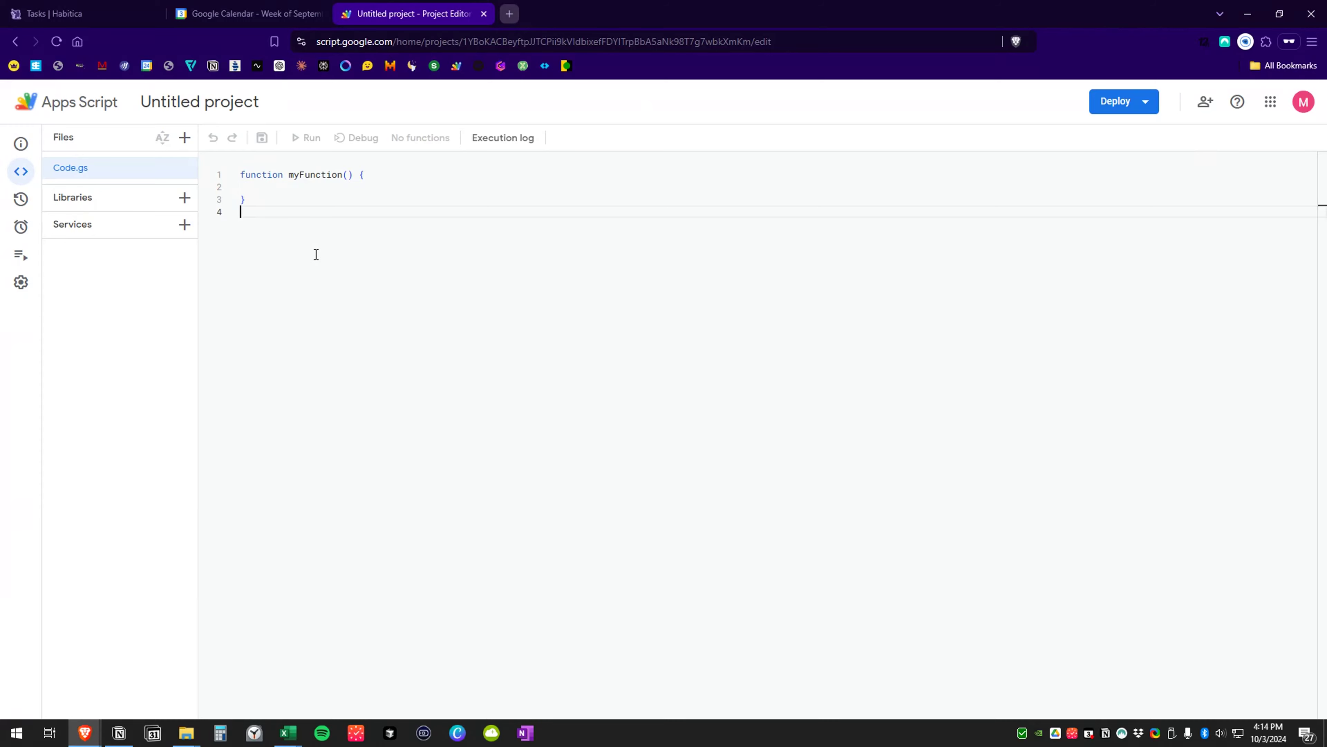
{"action": "key", "text": "ctrl+a"}
{"action": "key", "text": "ctrl+v"}
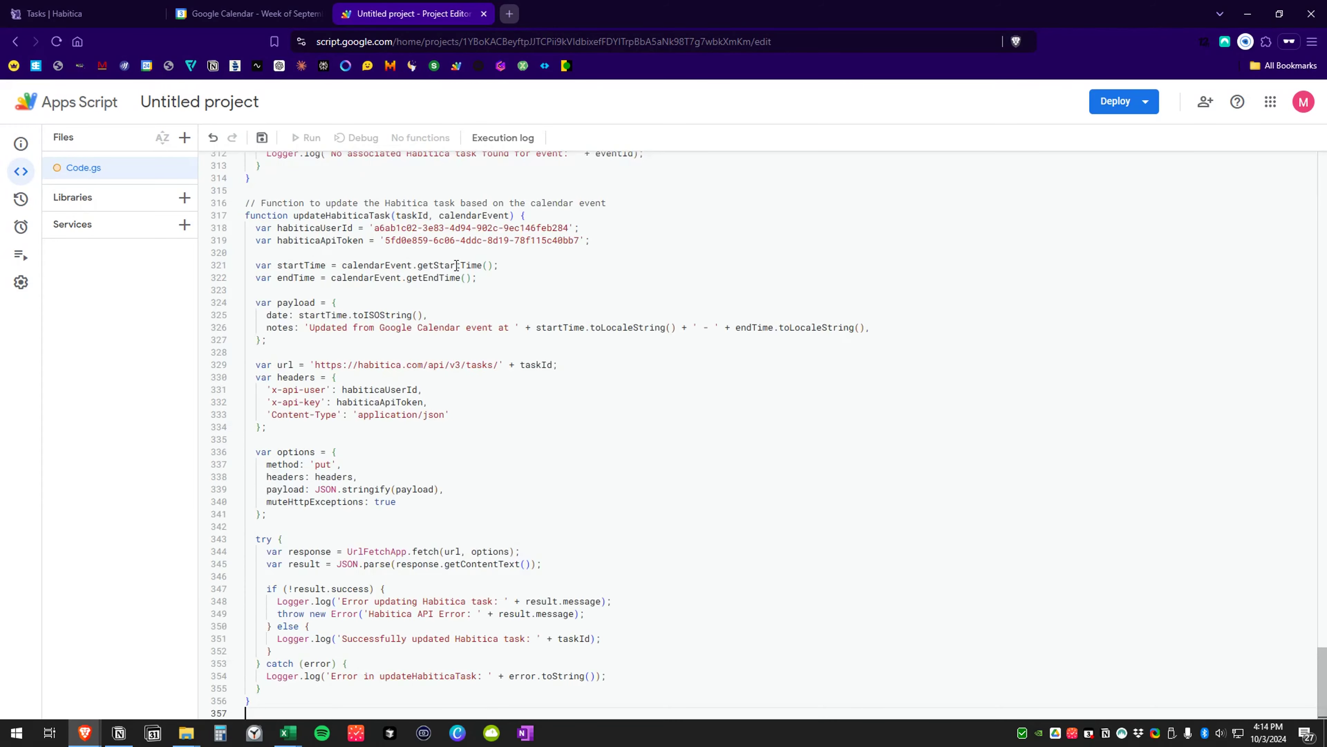
{"action": "scroll", "coordinate": [457, 265], "scroll_direction": "up", "scroll_amount": 20}
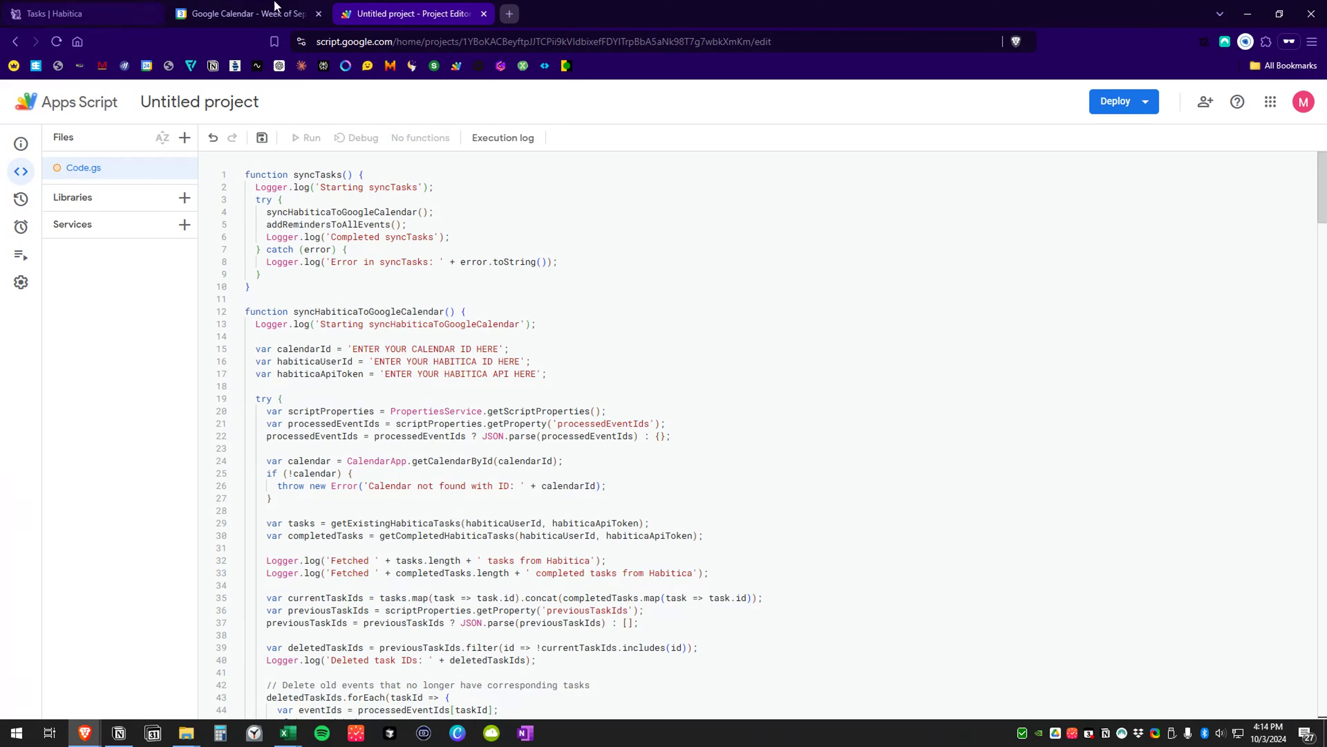
- Switch to Google Calendar and create a new calendar named Habitica Connect
{"action": "left_click", "coordinate": [255, 8]}
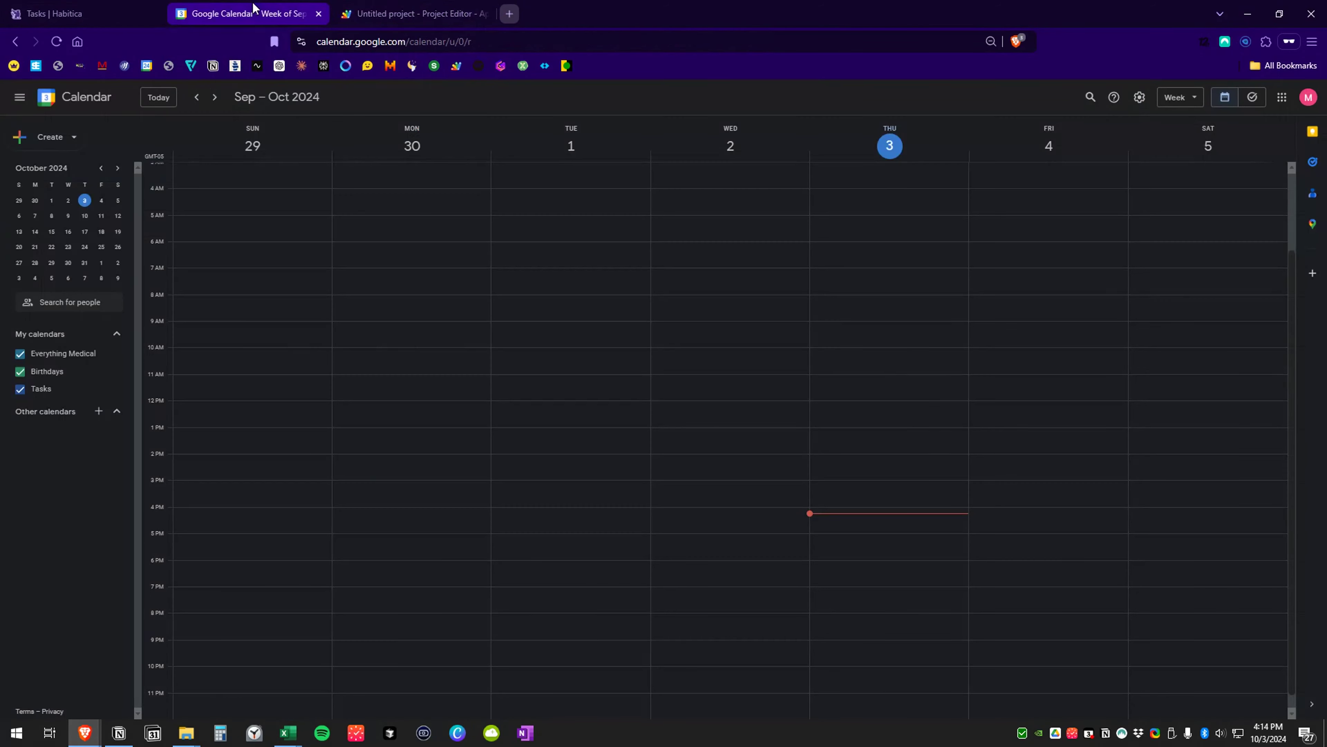
{"action": "left_click", "coordinate": [99, 411]}
{"action": "left_click", "coordinate": [137, 441]}
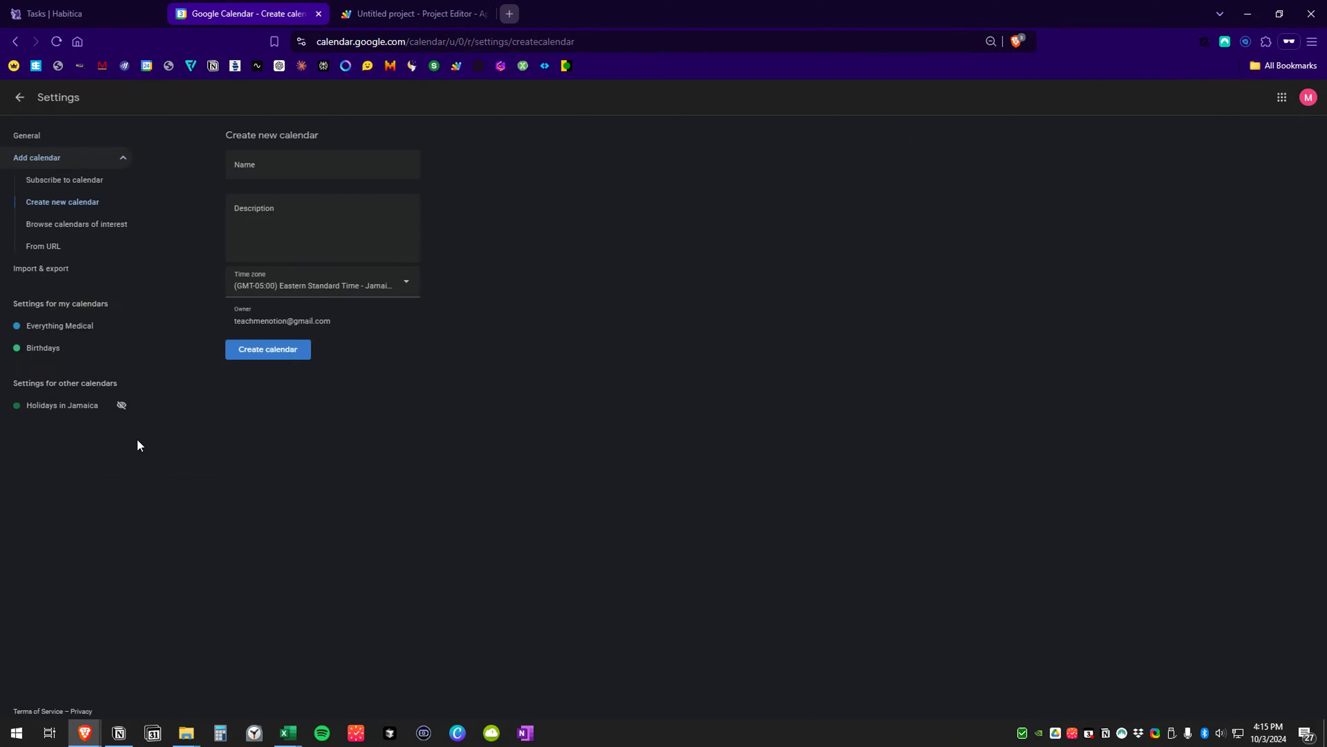
{"action": "type", "text": "Habitiac"}
{"action": "left_click", "coordinate": [263, 355]}
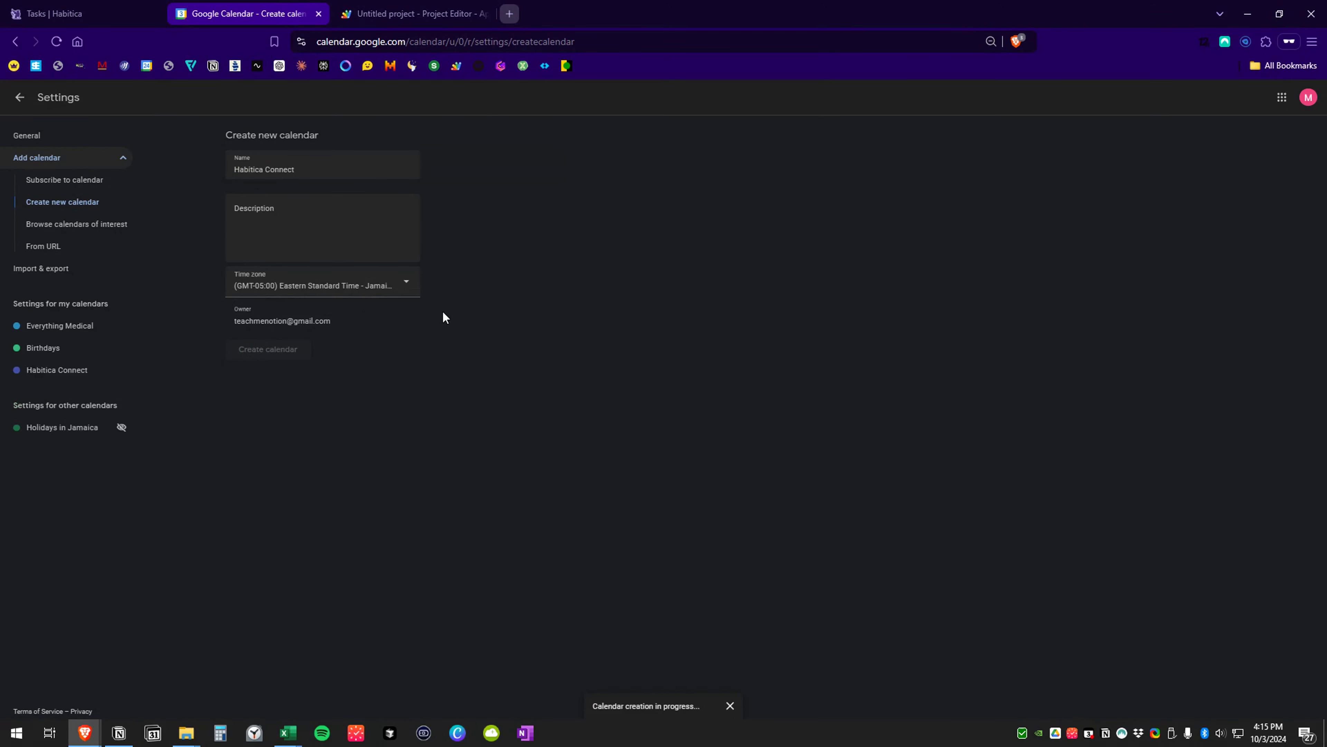
- Copy the calendar ID from the Habitica Connect calendar's settings and paste it as the calendarId value in the script
{"action": "left_click", "coordinate": [52, 371]}
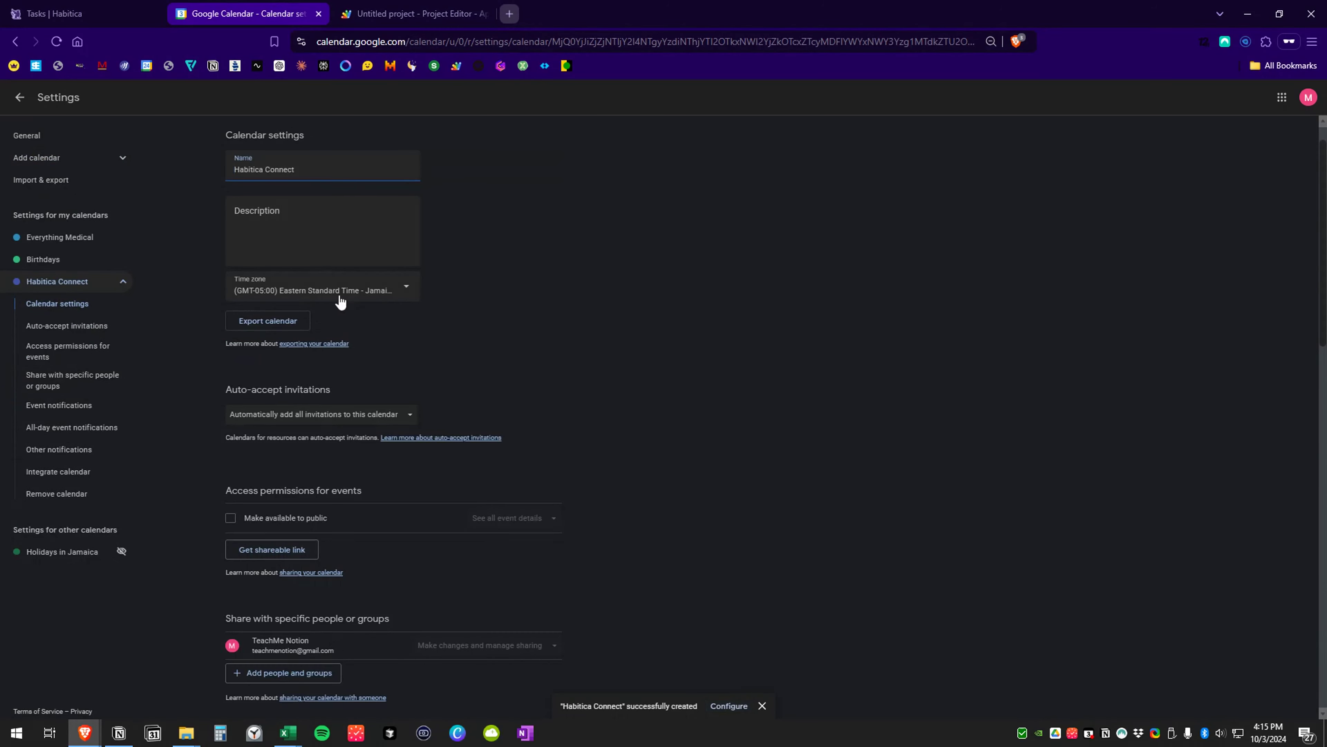
{"action": "scroll", "coordinate": [341, 299], "scroll_direction": "down", "scroll_amount": 15}
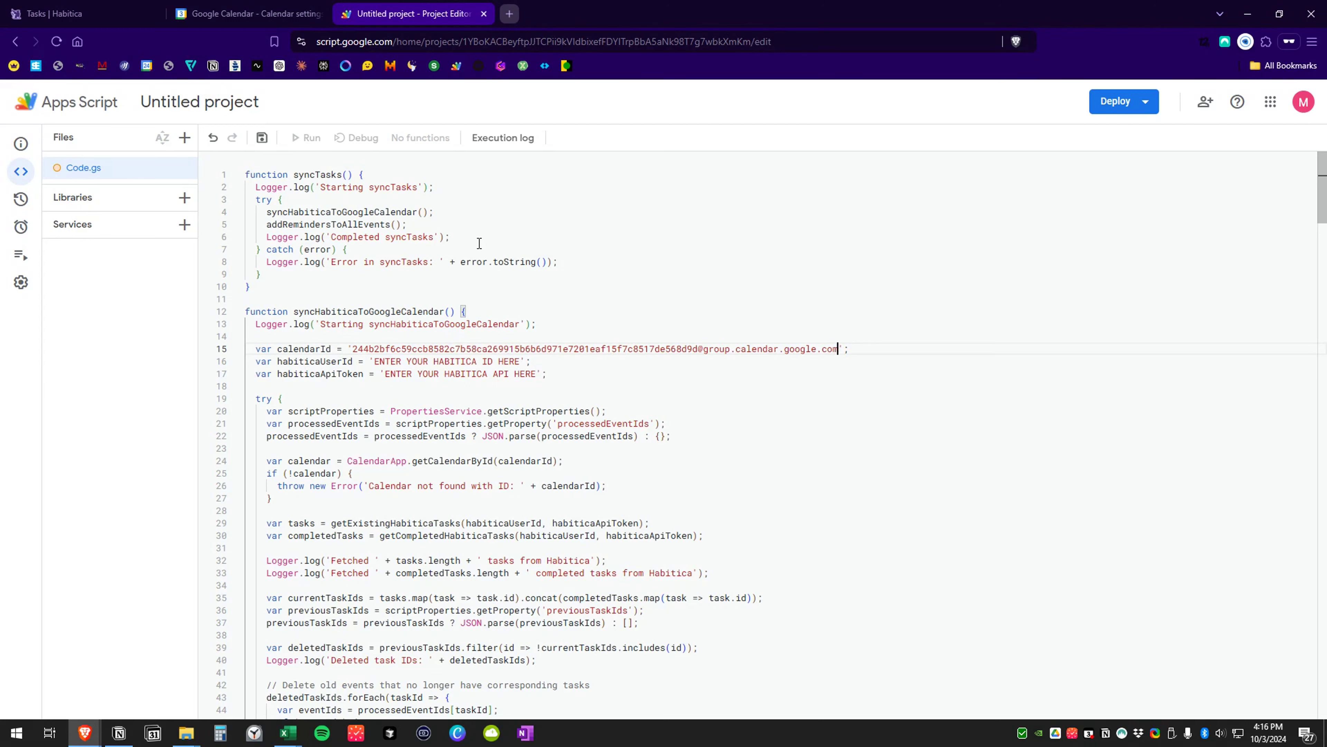
- Copy the user ID from Habitica's Site Data settings and paste it as the habiticaUserId value in the script
{"action": "left_click", "coordinate": [66, 7]}
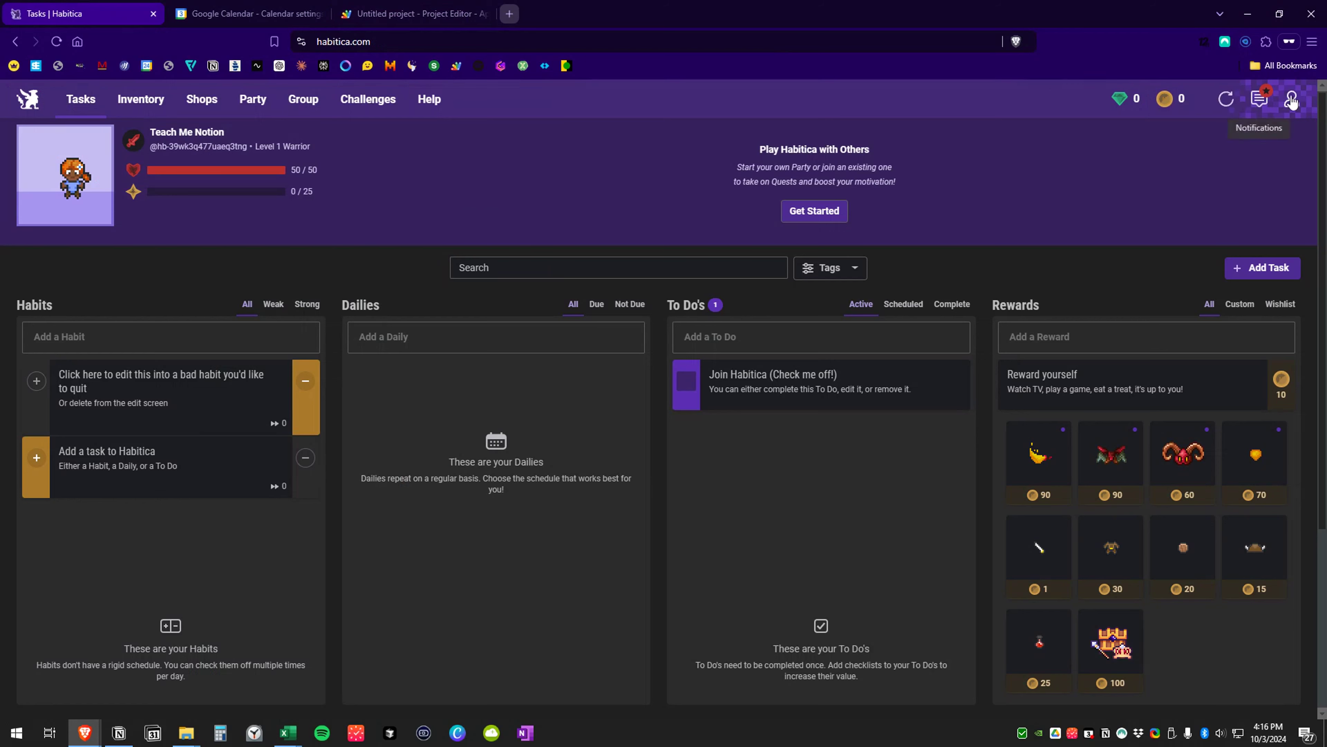
{"action": "left_click", "coordinate": [1302, 103]}
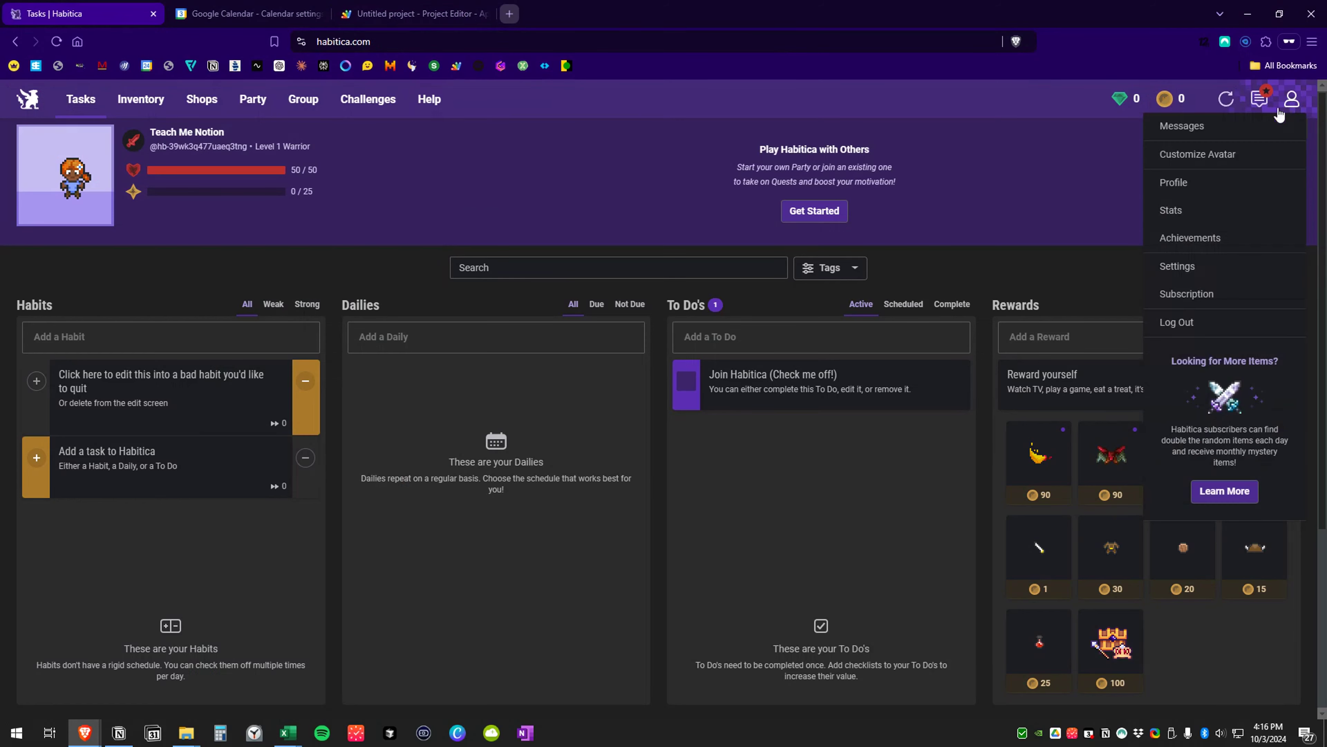
{"action": "left_click", "coordinate": [1197, 268]}
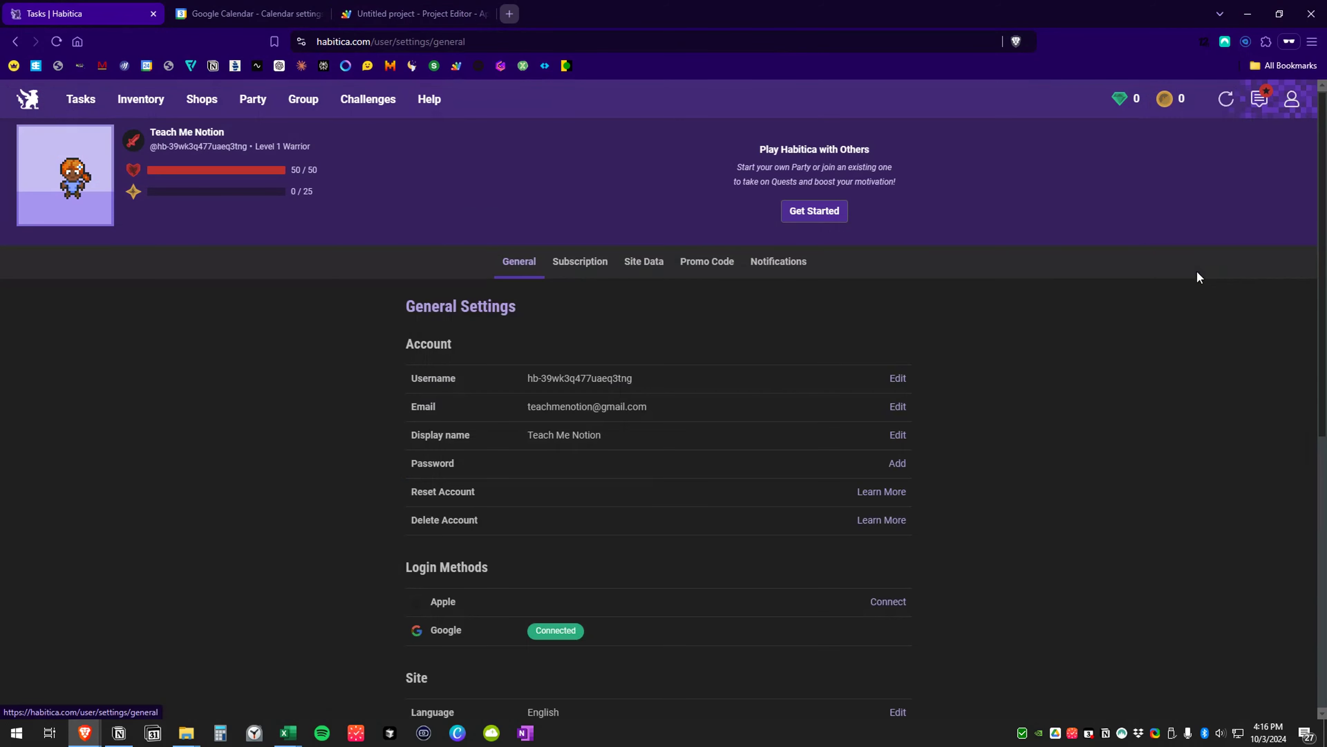
{"action": "left_click", "coordinate": [633, 265]}
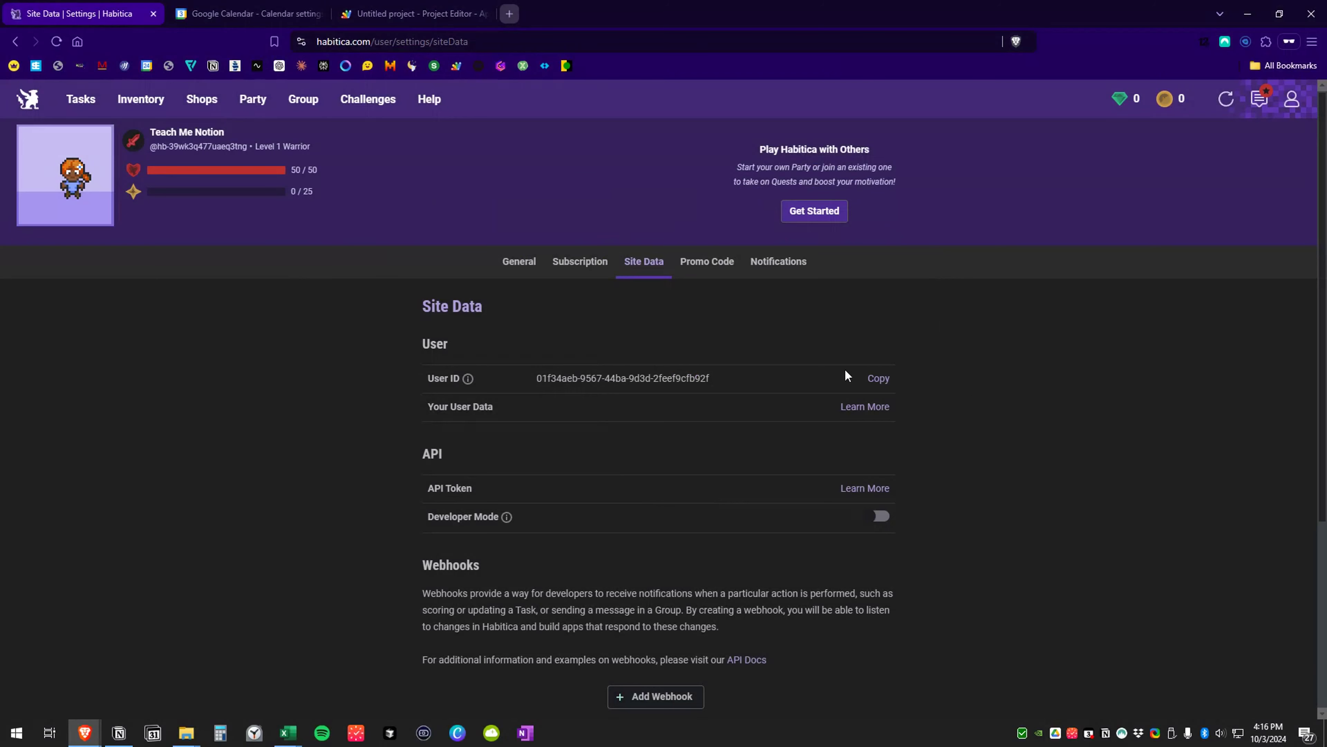
{"action": "left_click", "coordinate": [878, 377]}
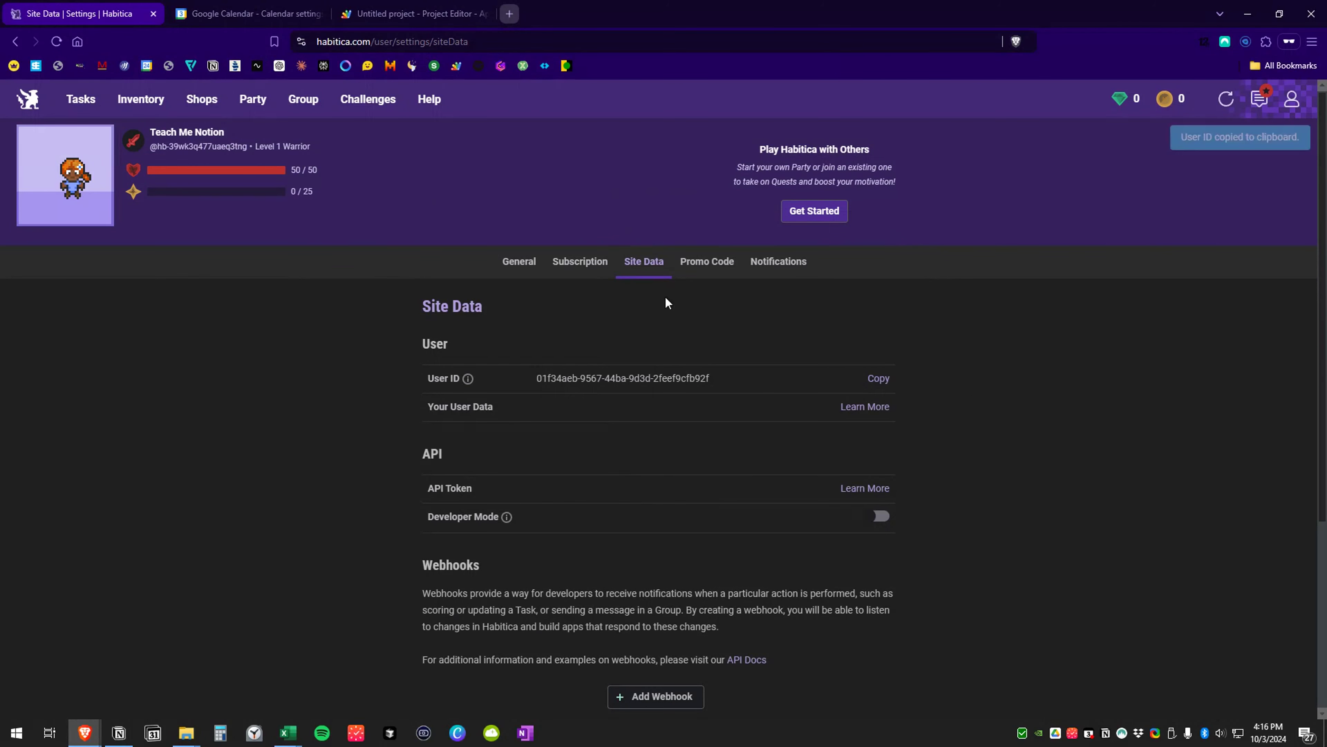
{"action": "left_click", "coordinate": [402, 13]}
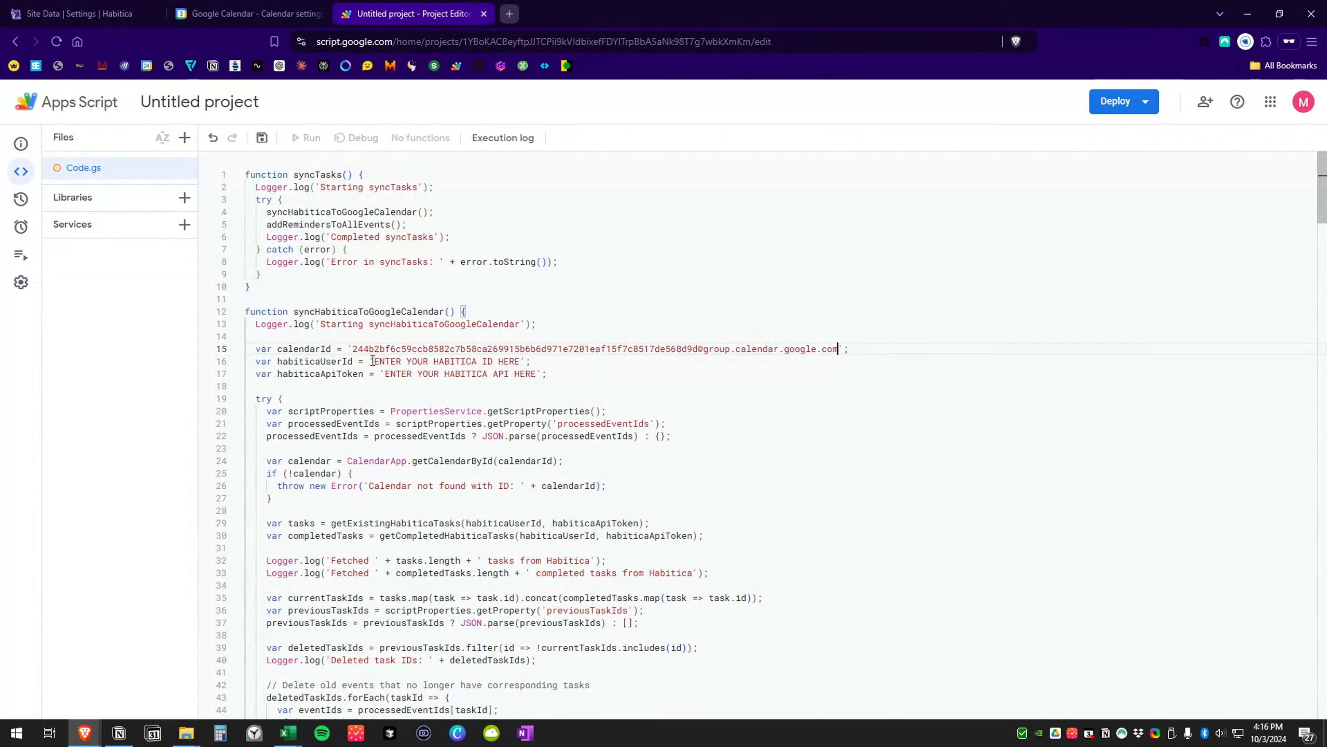
{"action": "left_click_drag", "start_coordinate": [376, 361], "coordinate": [519, 363]}
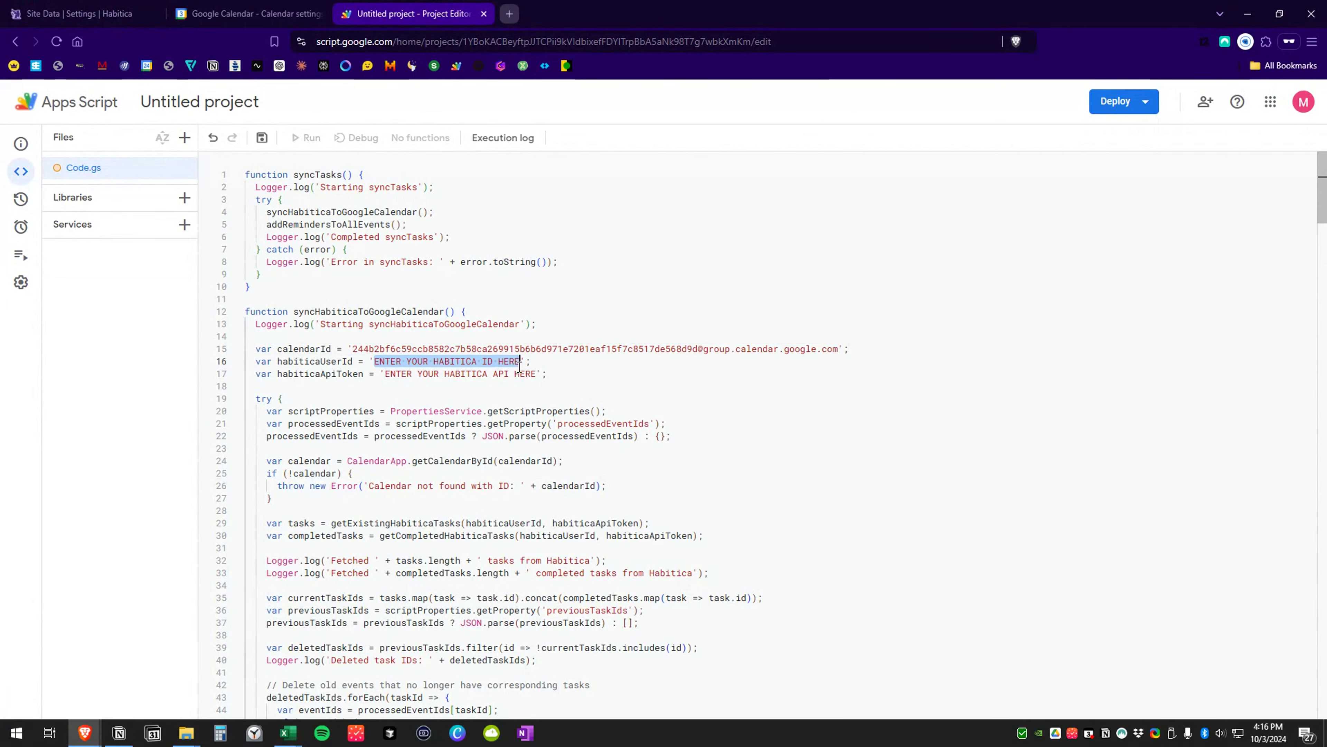
{"action": "key", "text": "ctrl+v"}
- Reveal and copy the API token in Habitica's Site Data settings, and paste it as the habiticaApiToken value in the script
{"action": "key", "text": "ctrl+1"}
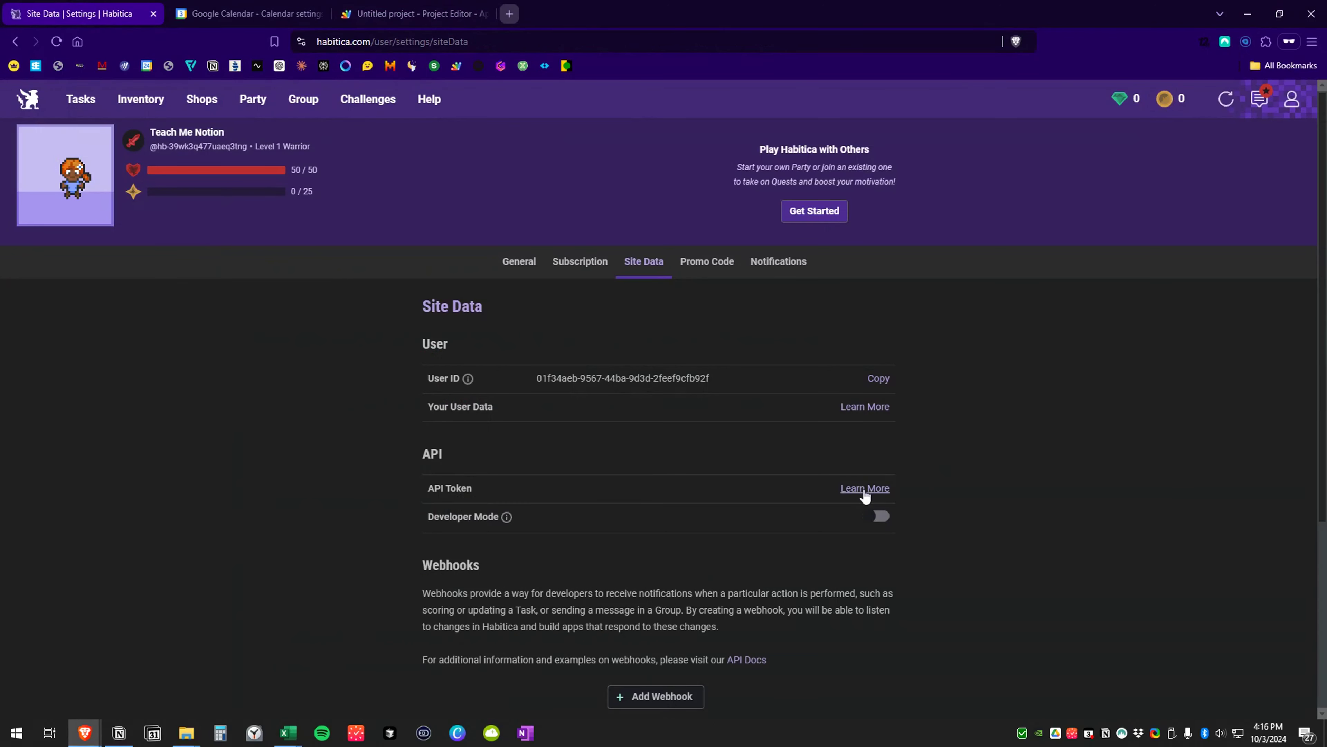
{"action": "left_click", "coordinate": [865, 488]}
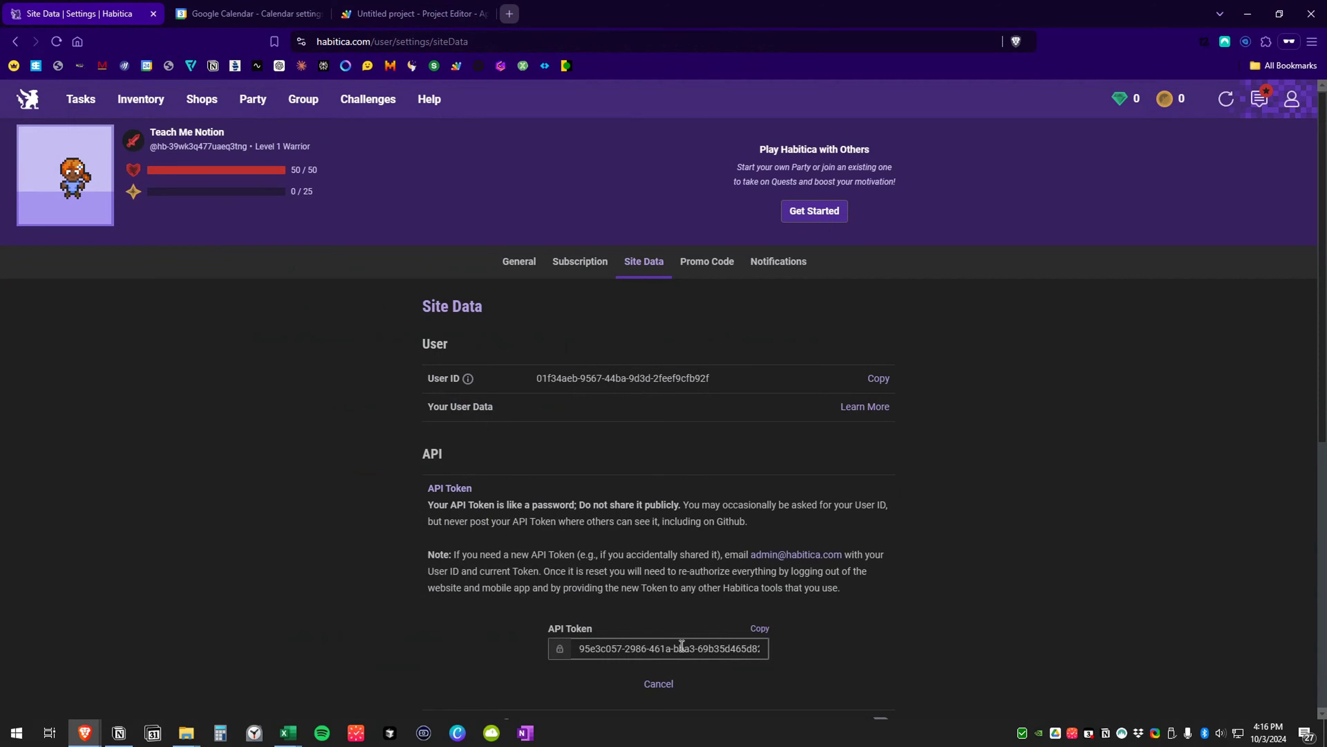
{"action": "left_click", "coordinate": [760, 629]}
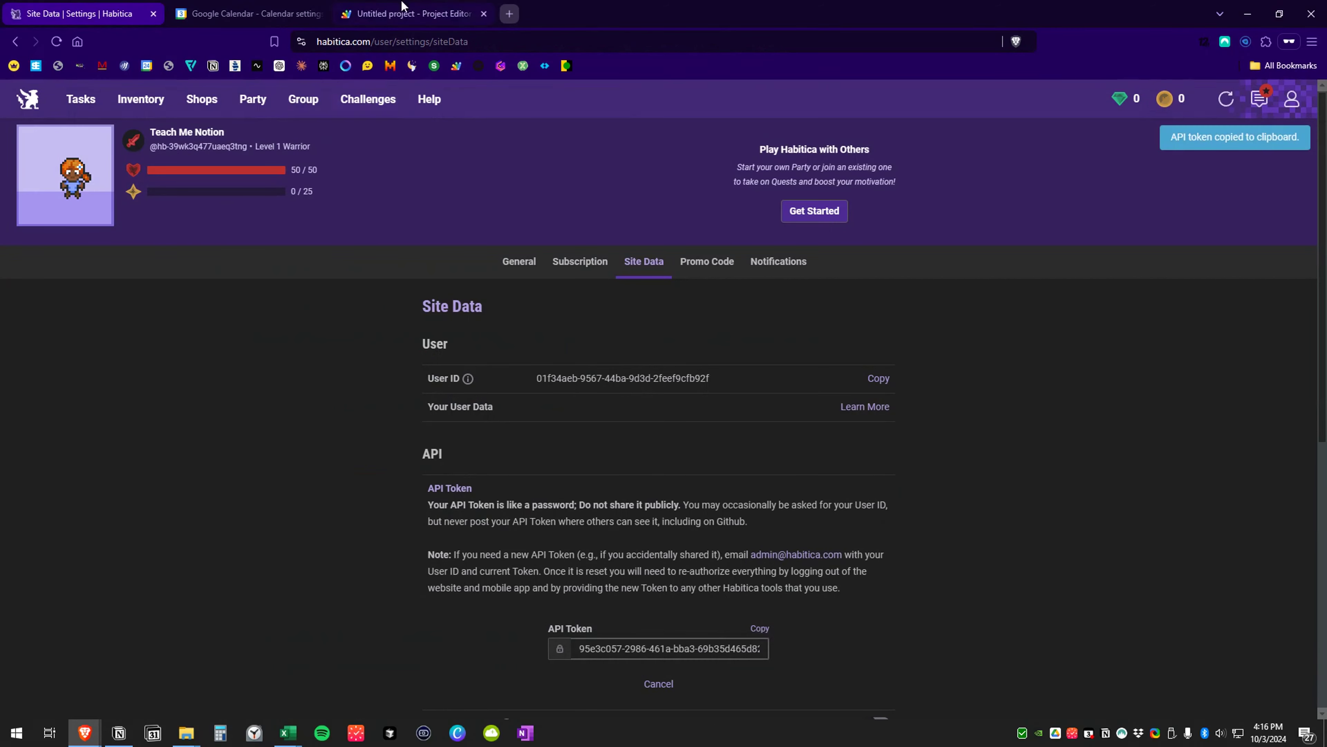
{"action": "left_click", "coordinate": [235, 14]}
{"action": "left_click", "coordinate": [413, 13]}
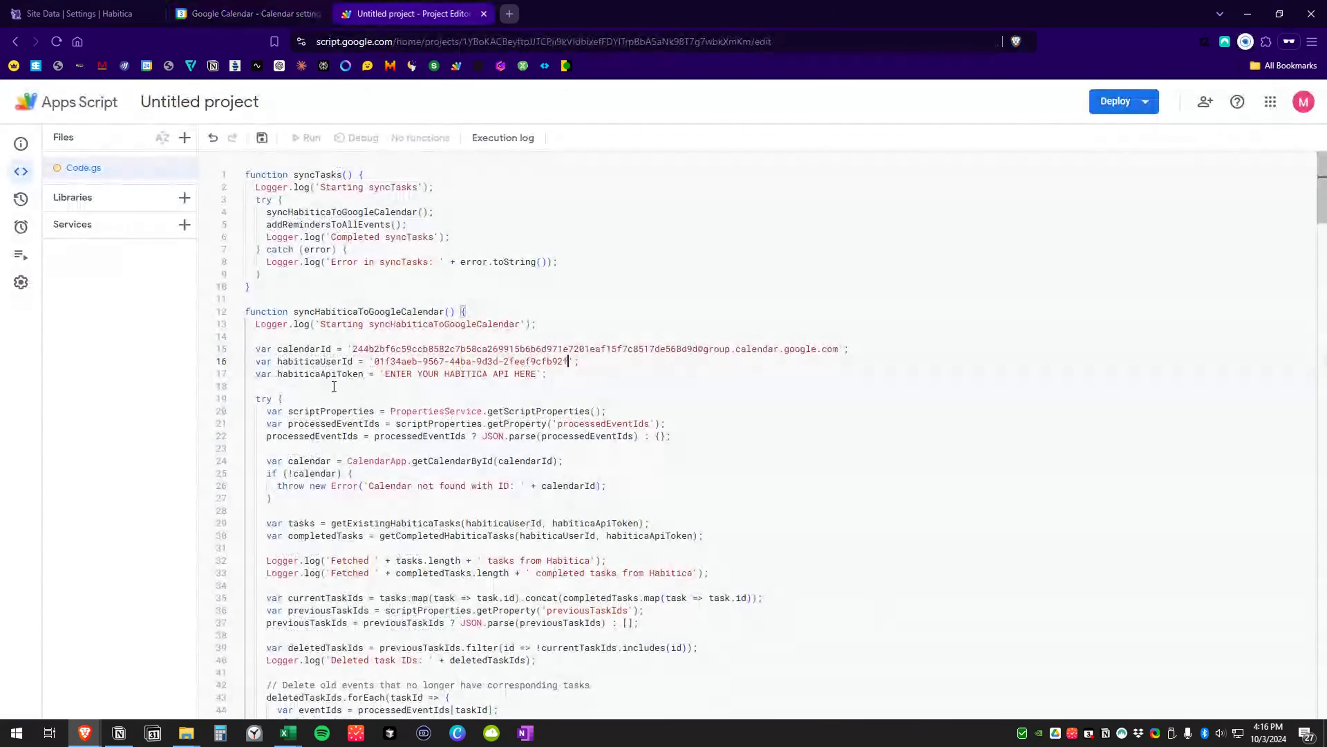
{"action": "left_click_drag", "start_coordinate": [386, 377], "coordinate": [537, 378]}
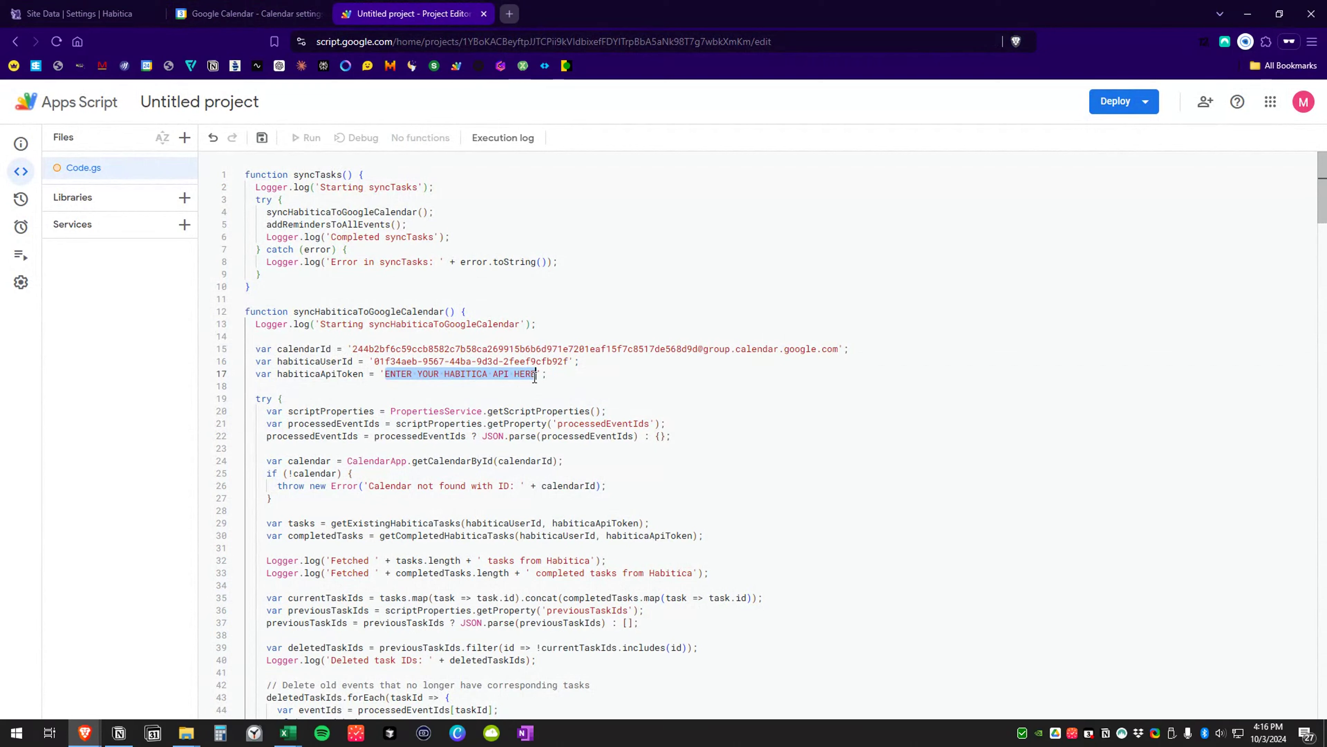
{"action": "key", "text": "ctrl+v"}
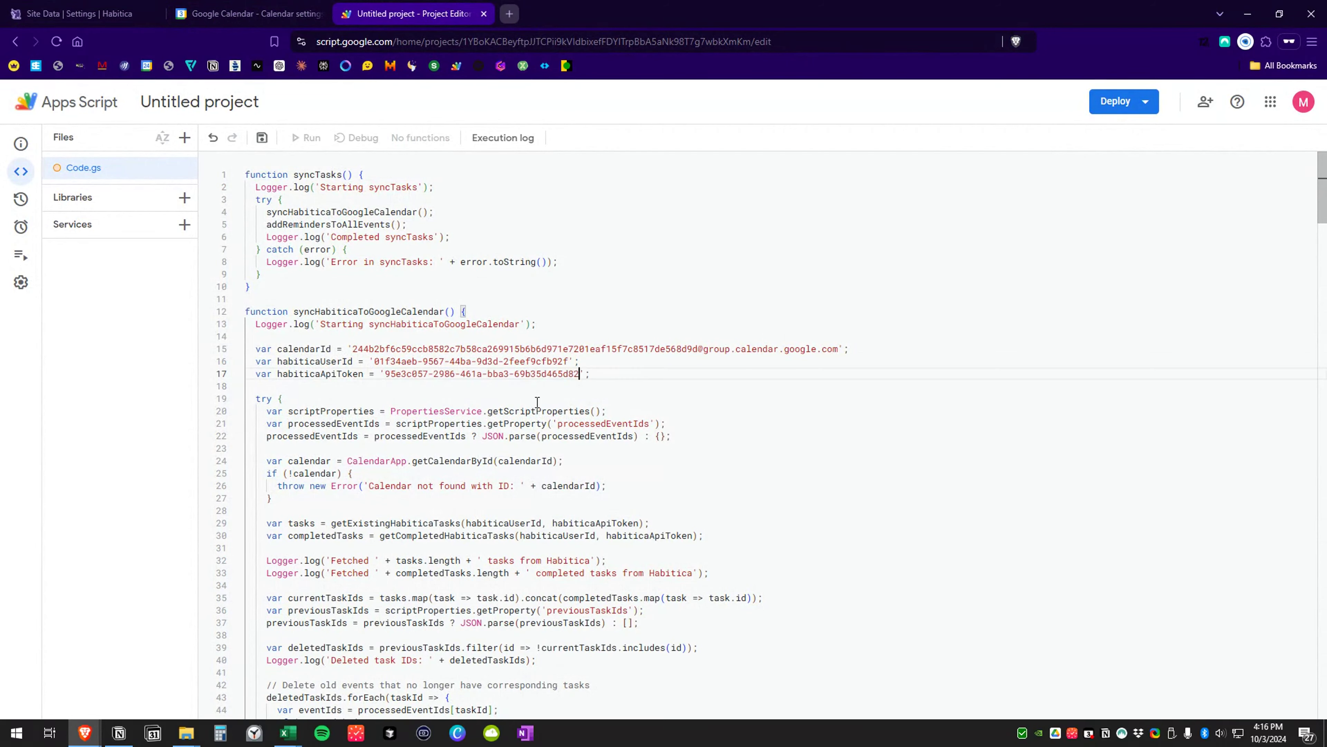
- Rename the Apps Script project as Habitica Connect and save the script
{"action": "left_click", "coordinate": [206, 99]}
{"action": "type", "text": "Ha"}
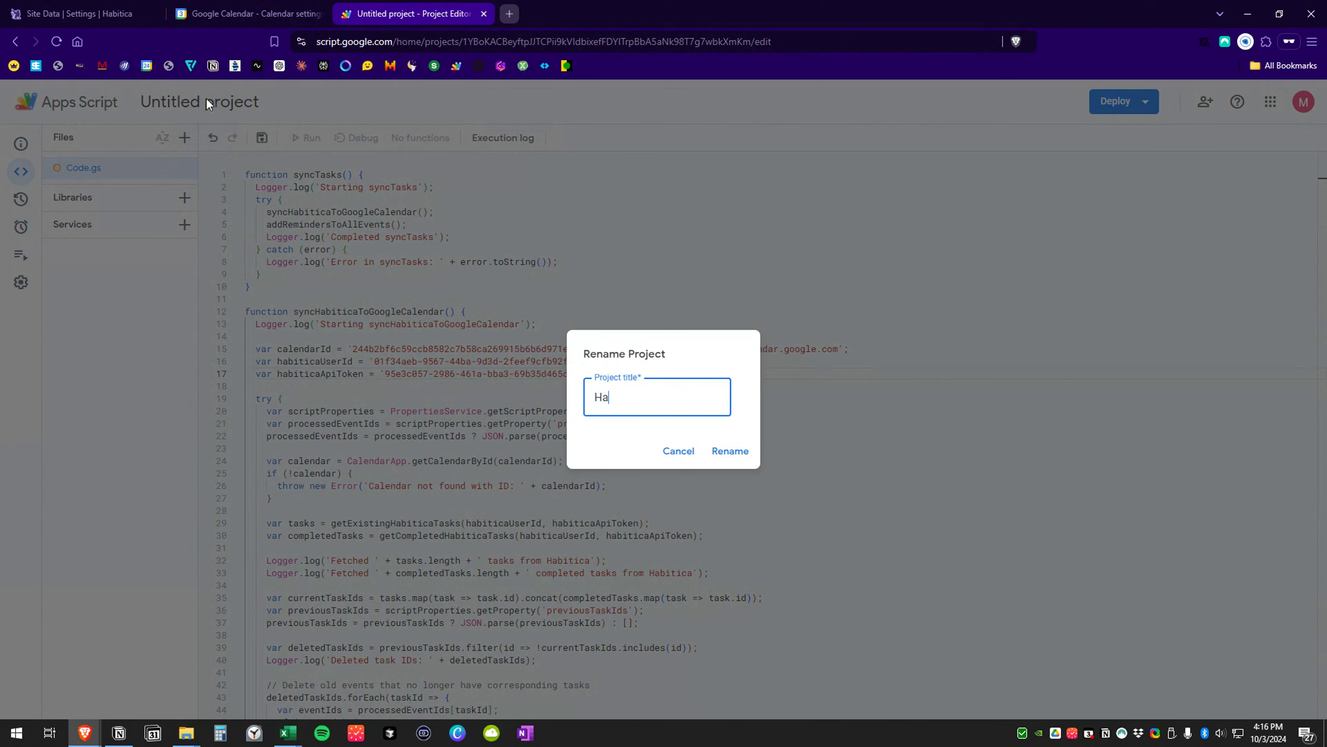
{"action": "type", "text": "bitica CONNE"}
{"action": "key", "text": "BackSpace"}
{"action": "key", "text": "BackSpace"}
{"action": "key", "text": "BackSpace"}
{"action": "key", "text": "BackSpace"}
{"action": "type", "text": "onnect"}
{"action": "left_click", "coordinate": [730, 451]}
{"action": "left_click", "coordinate": [617, 246]}
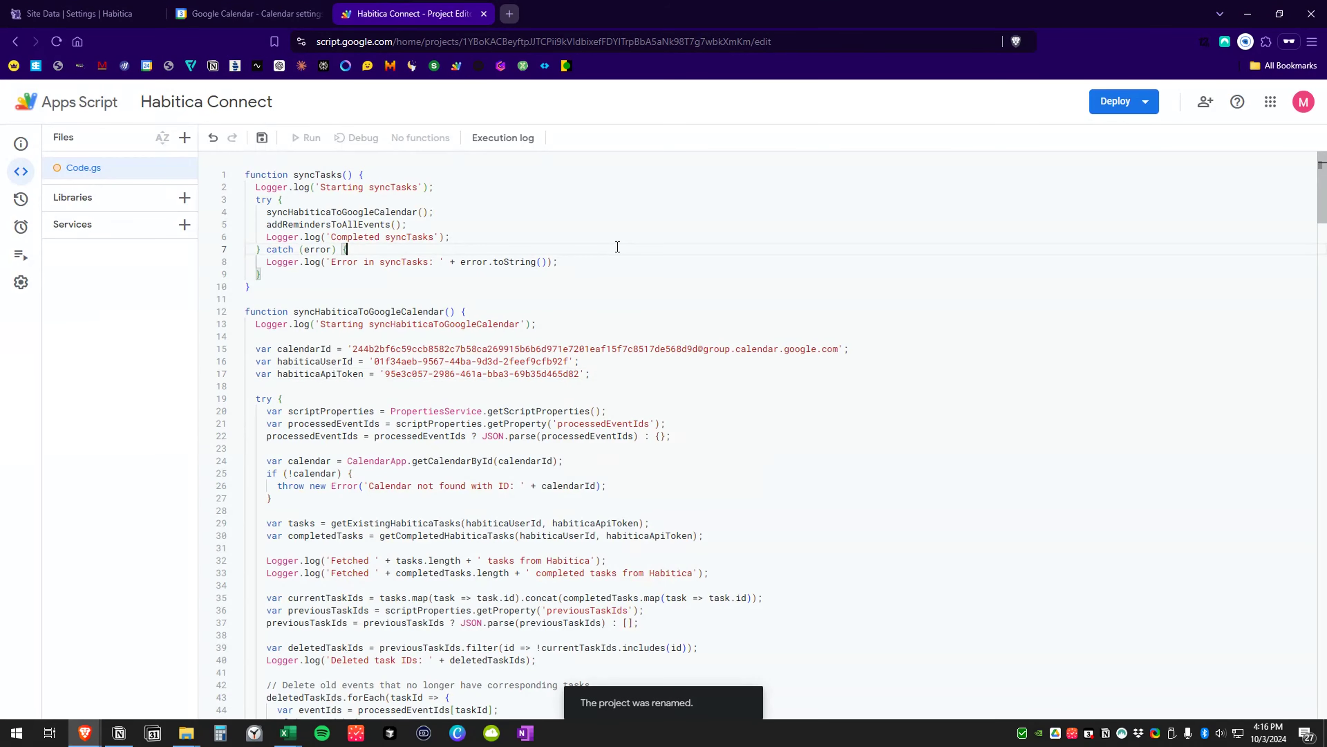
{"action": "key", "text": "ctrl+s"}
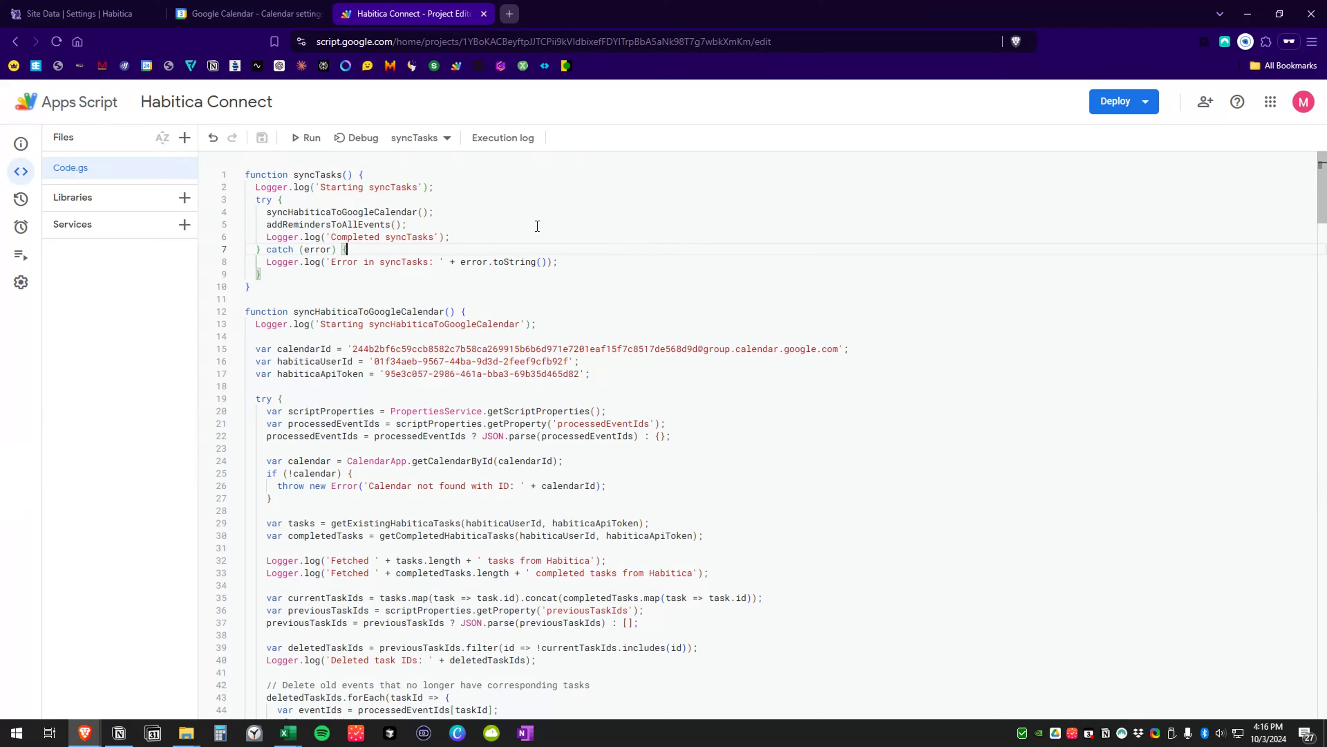
- Add and save a time-driven trigger for syncTasks with a minutes timer running every minute, choosing its failure notification frequency
{"action": "mouse_move", "coordinate": [23, 230]}
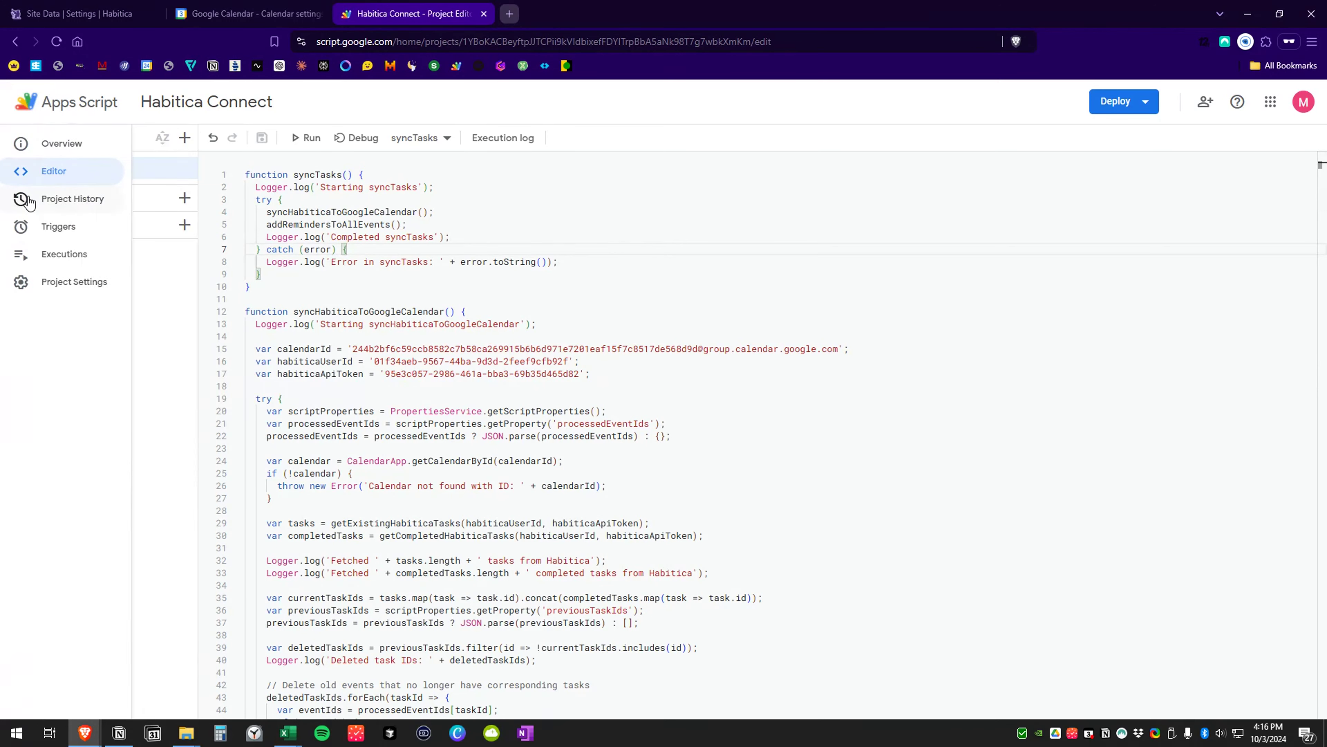
{"action": "left_click", "coordinate": [77, 227]}
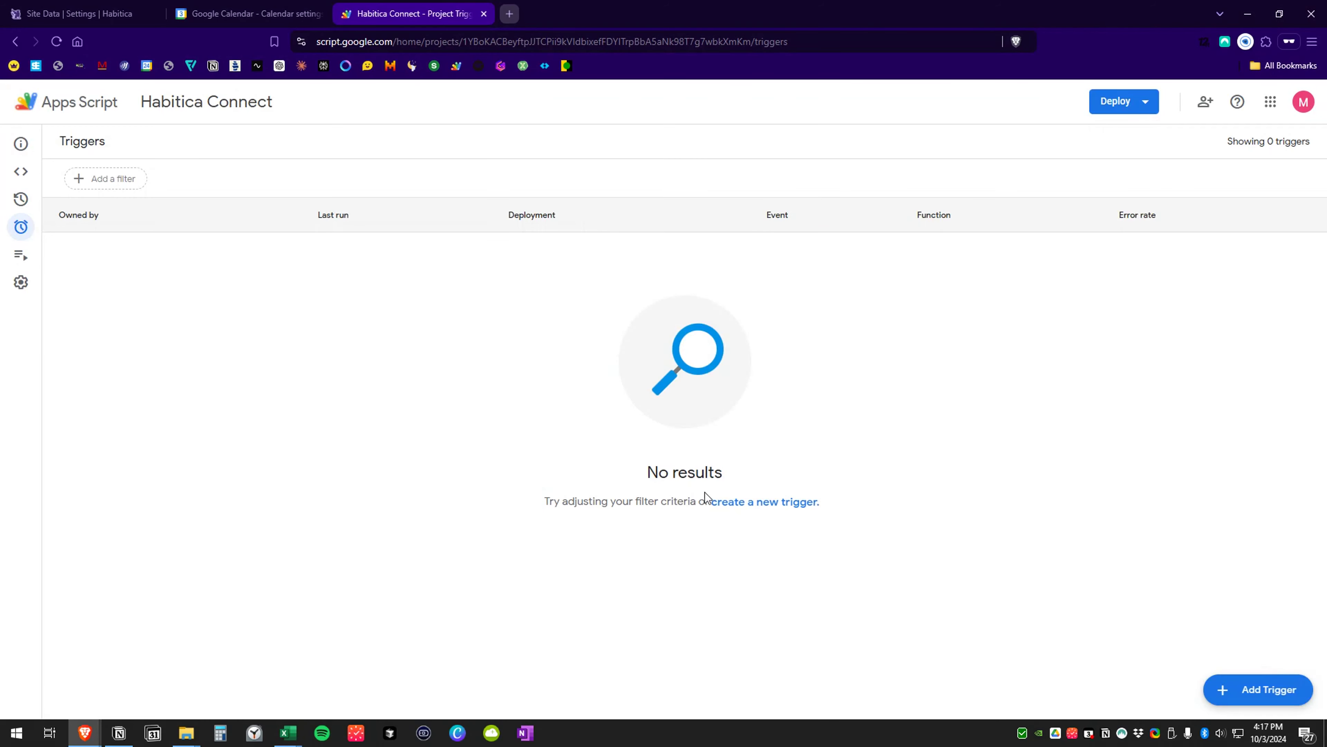
{"action": "left_click", "coordinate": [747, 502]}
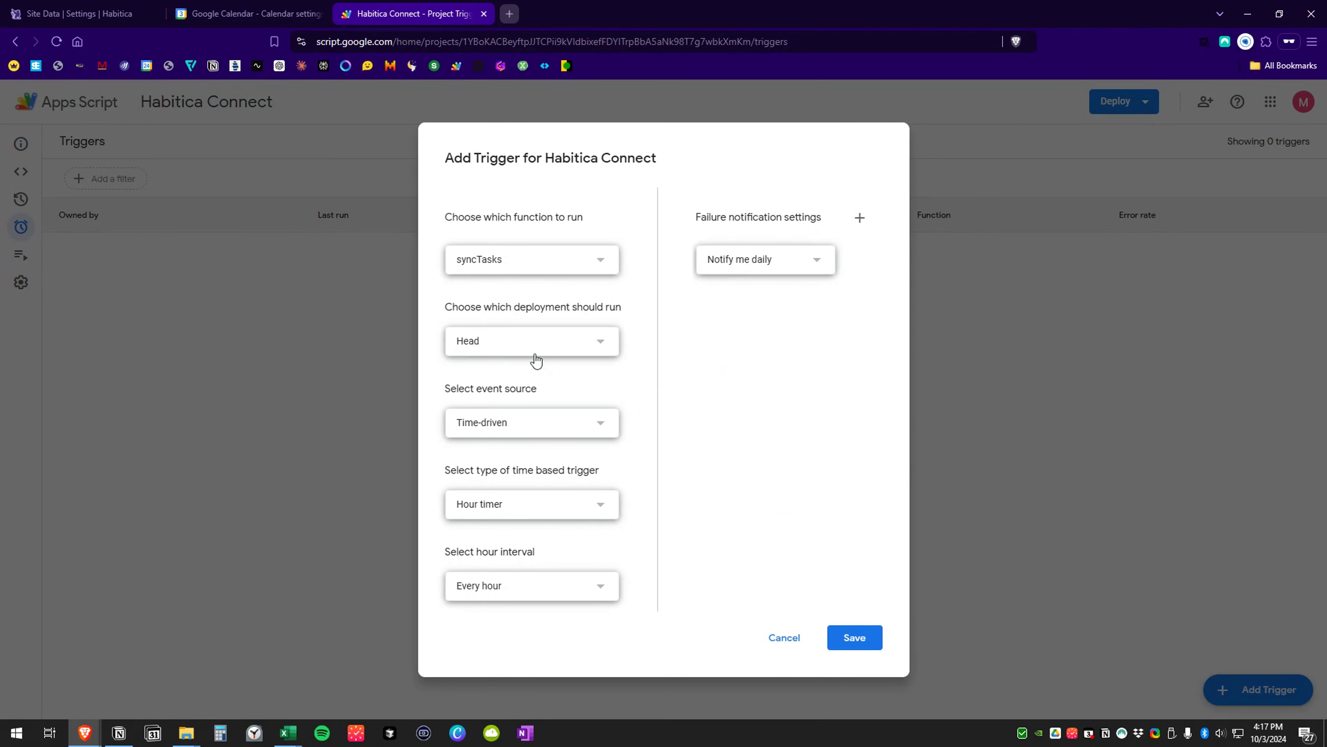
{"action": "left_click", "coordinate": [502, 516]}
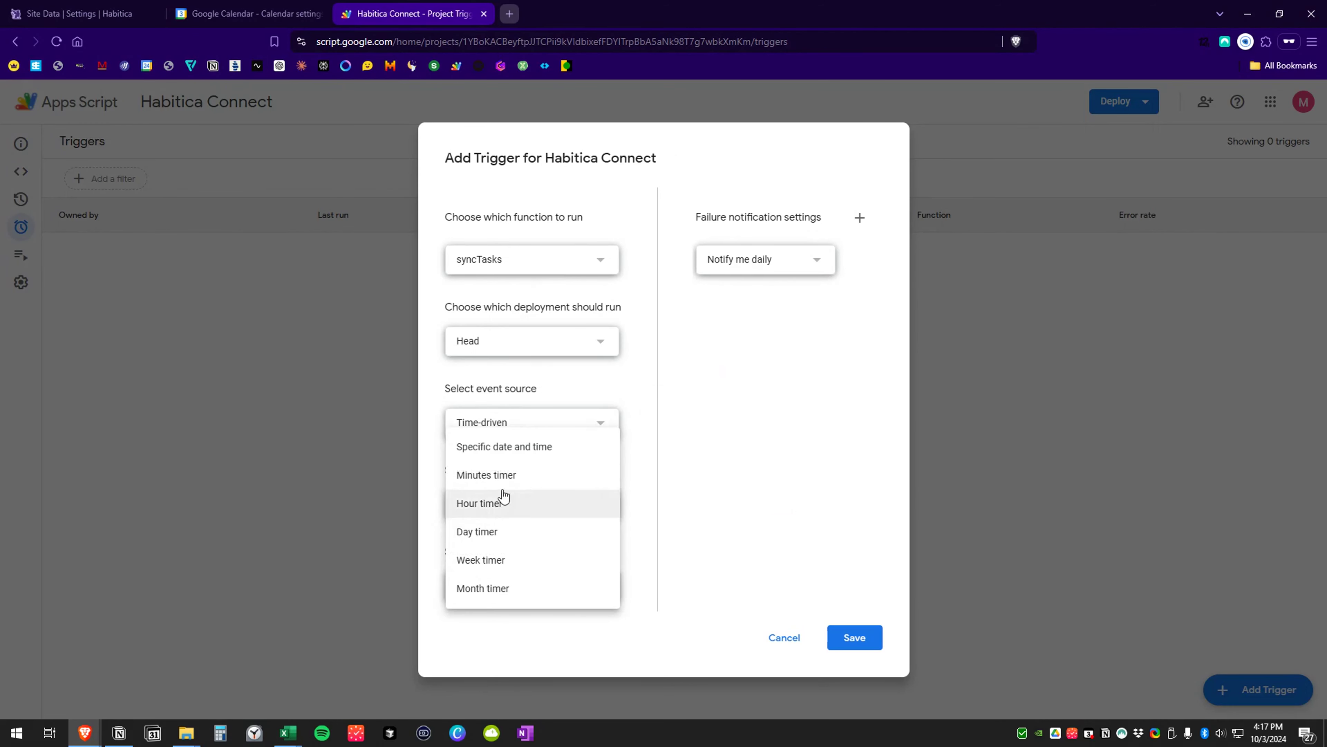
{"action": "left_click", "coordinate": [508, 474]}
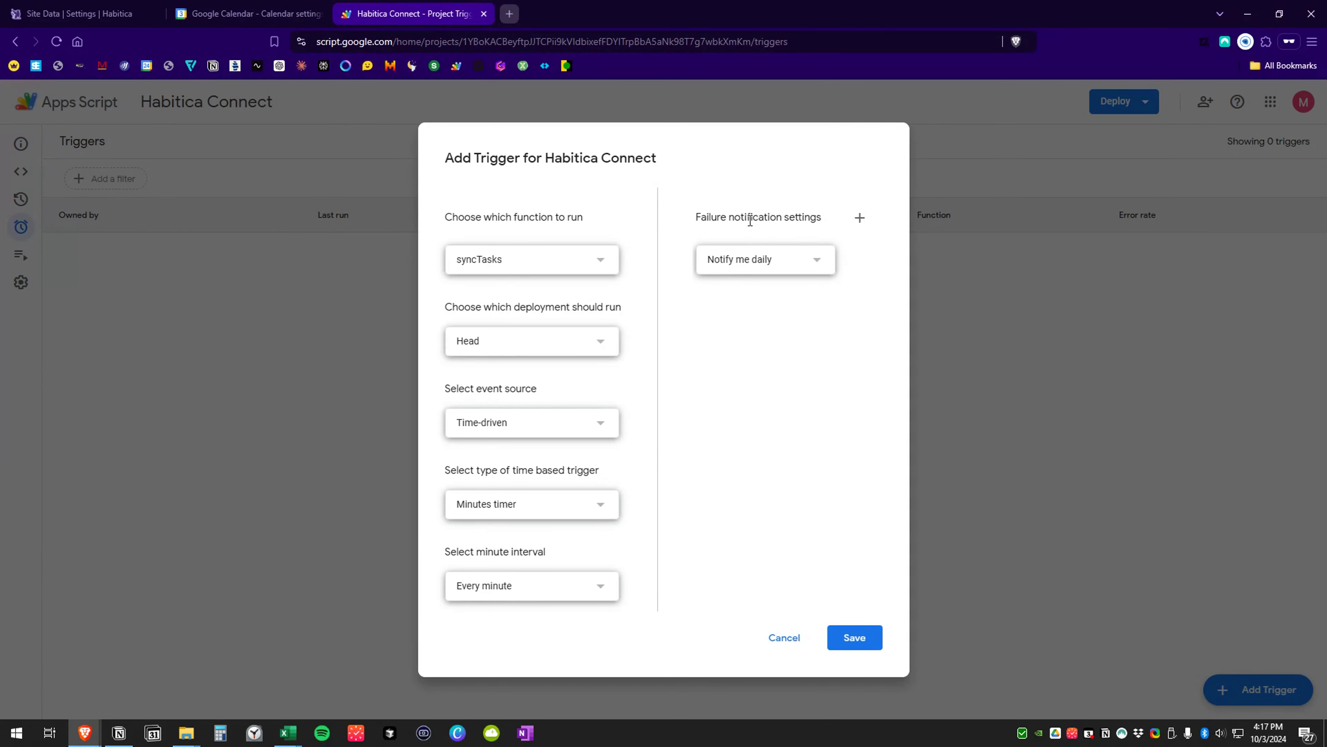
{"action": "left_click", "coordinate": [789, 265]}
{"action": "left_click", "coordinate": [767, 289]}
{"action": "left_click", "coordinate": [860, 641]}
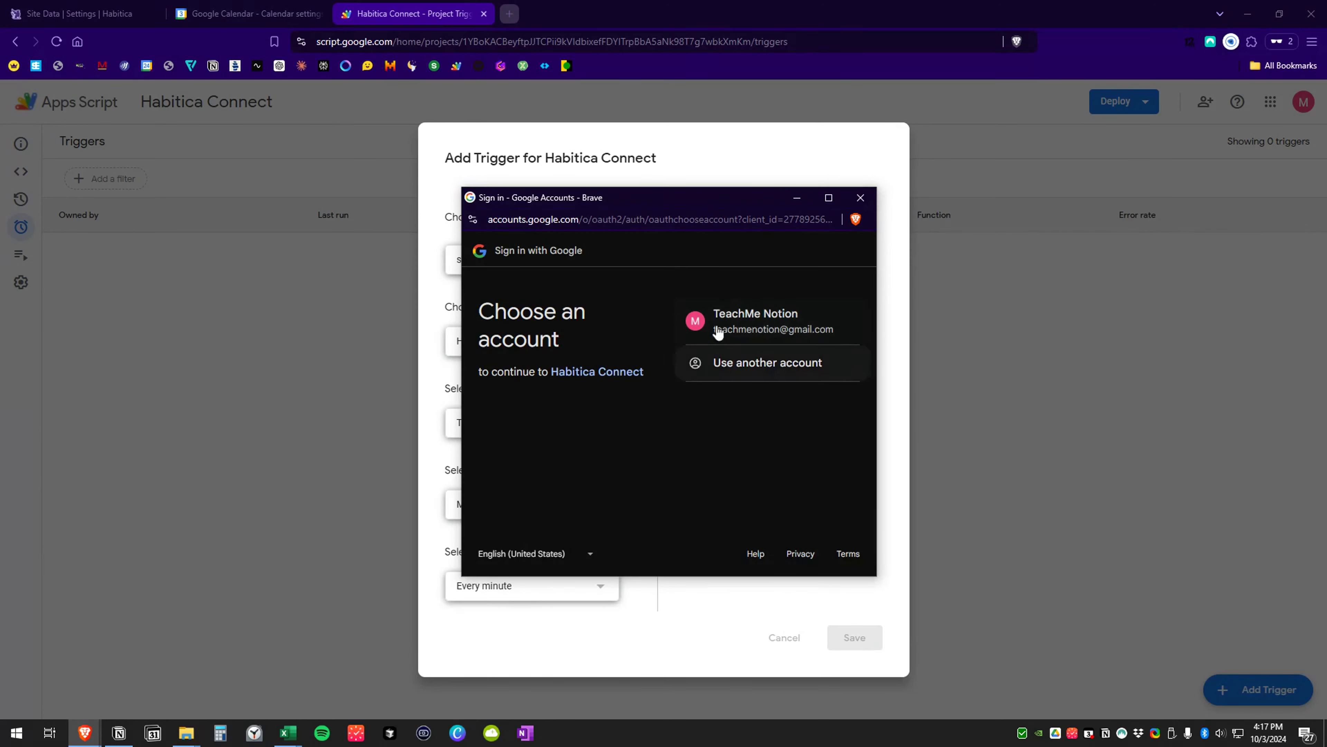
- Authorize Habitica Connect with the Google account, proceeding past the unverified-app warning and allowing the requested calendar, external service and background access
{"action": "left_click", "coordinate": [754, 326]}
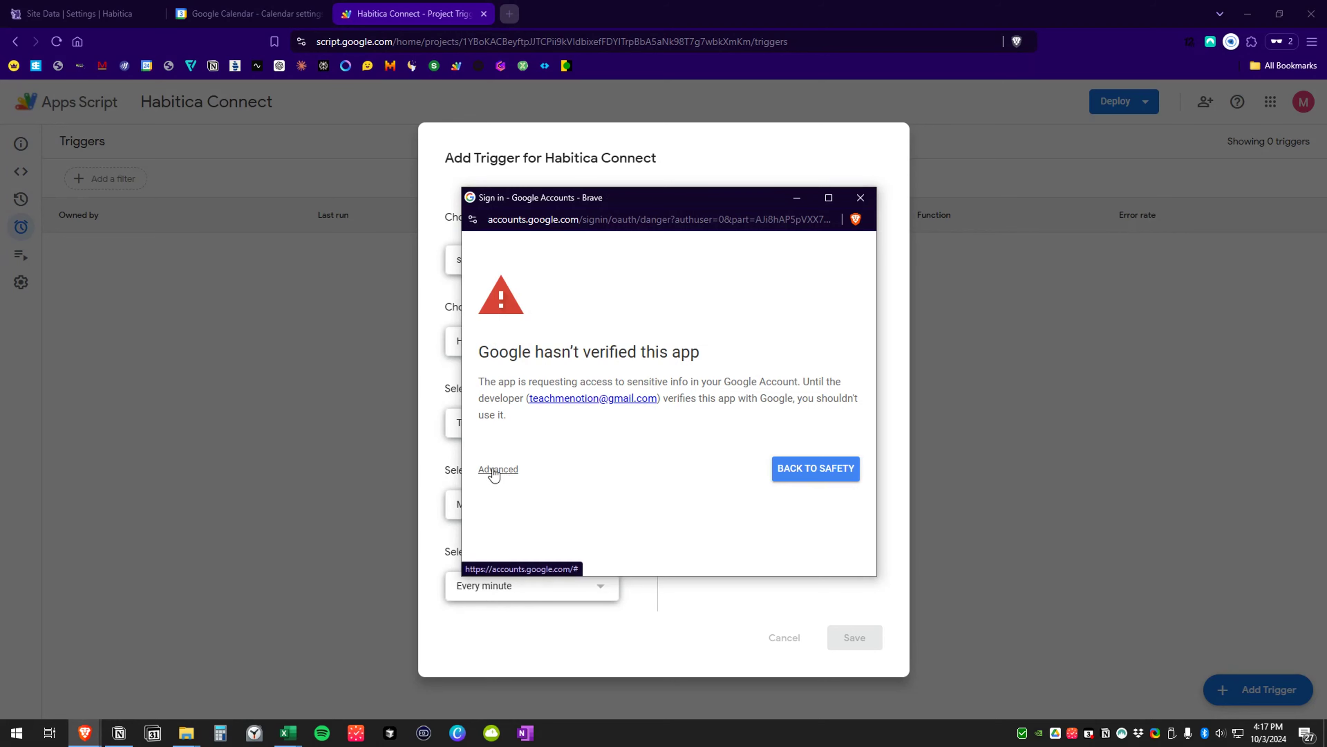
{"action": "left_click", "coordinate": [502, 474]}
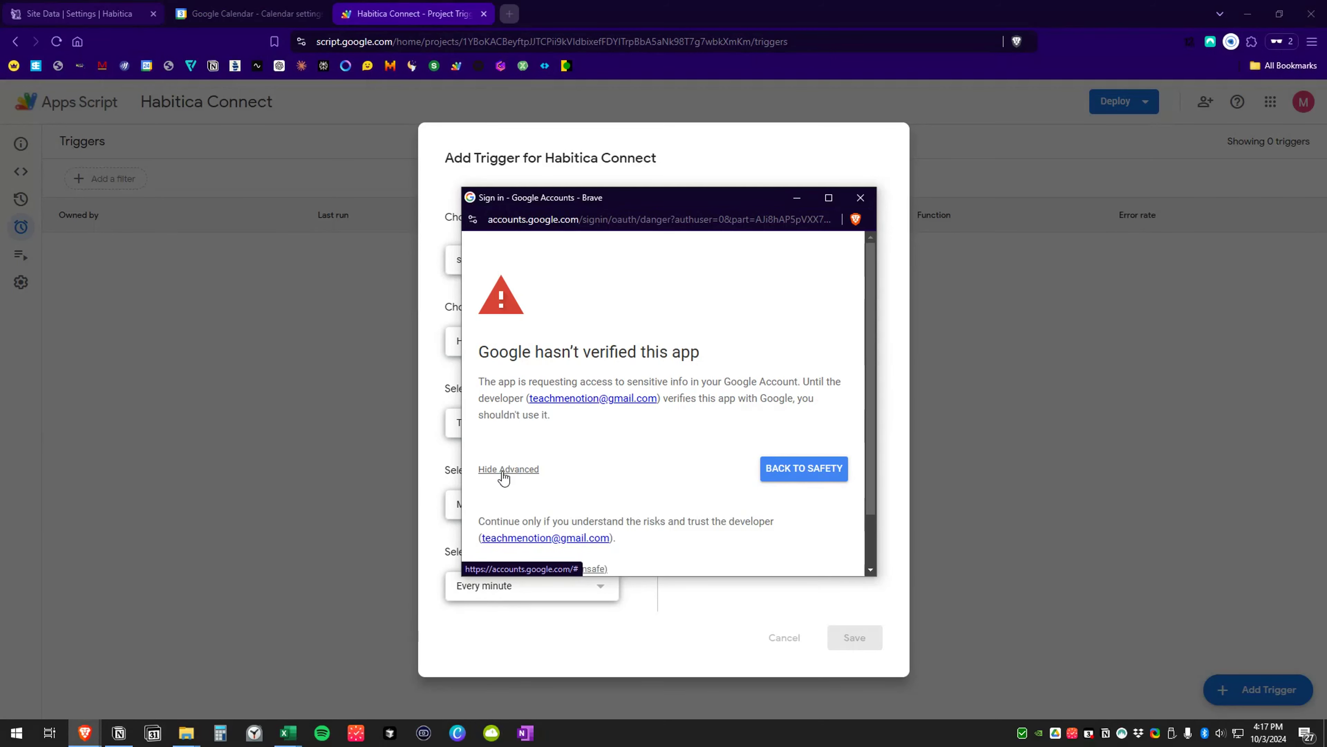
{"action": "scroll", "coordinate": [543, 460], "scroll_direction": "down", "scroll_amount": 1}
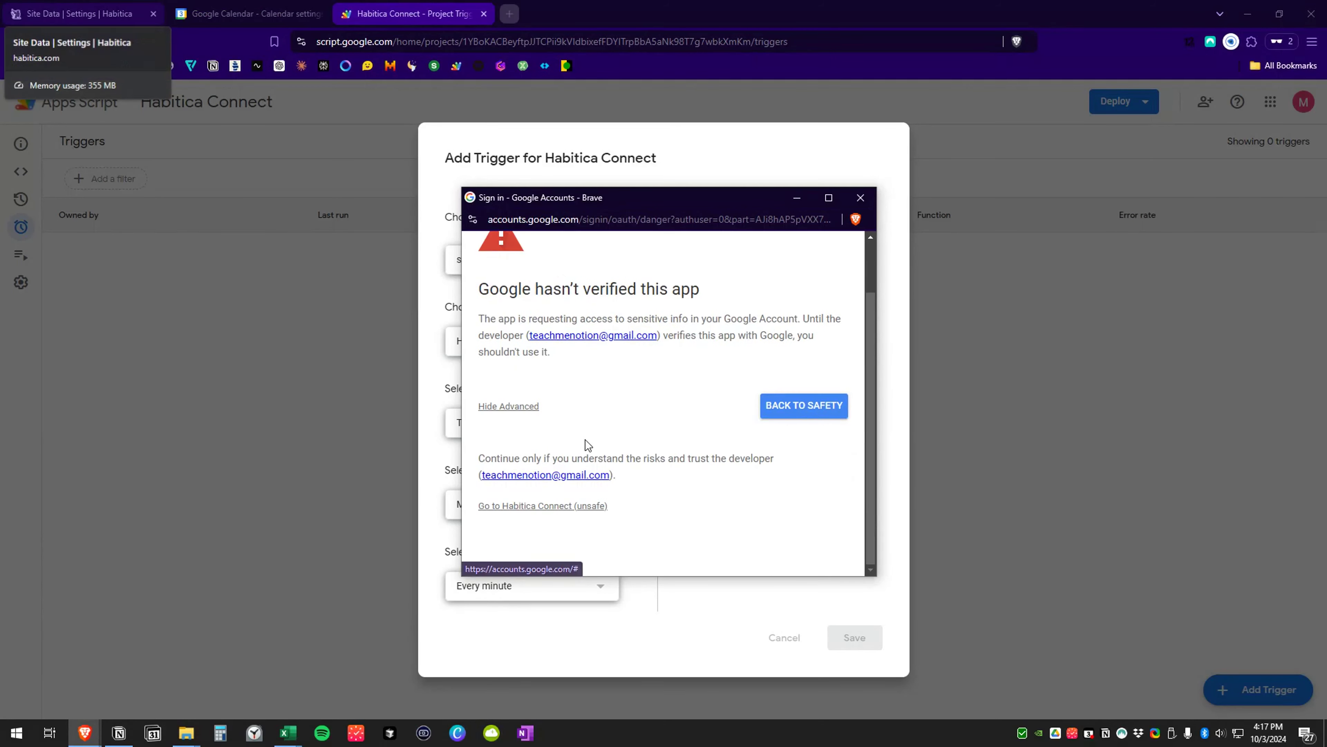
{"action": "left_click", "coordinate": [581, 510]}
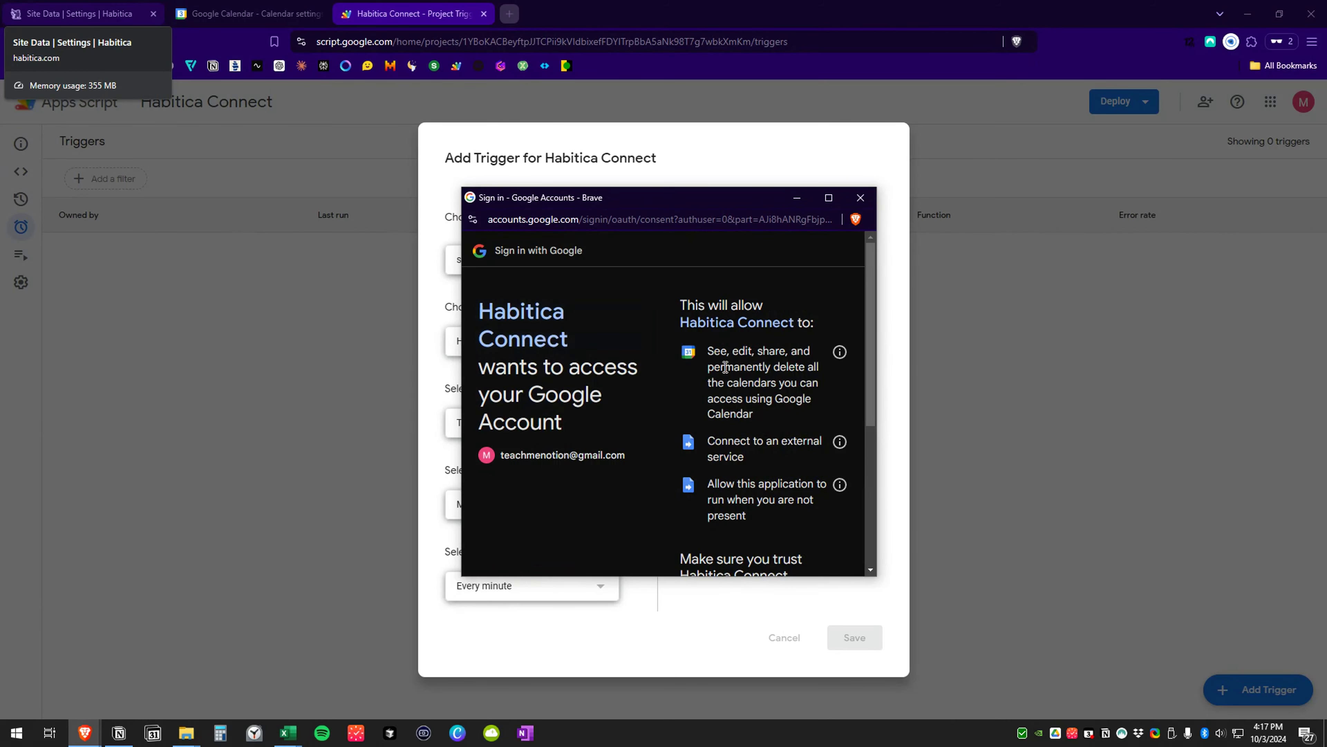
{"action": "scroll", "coordinate": [732, 382], "scroll_direction": "down", "scroll_amount": 5}
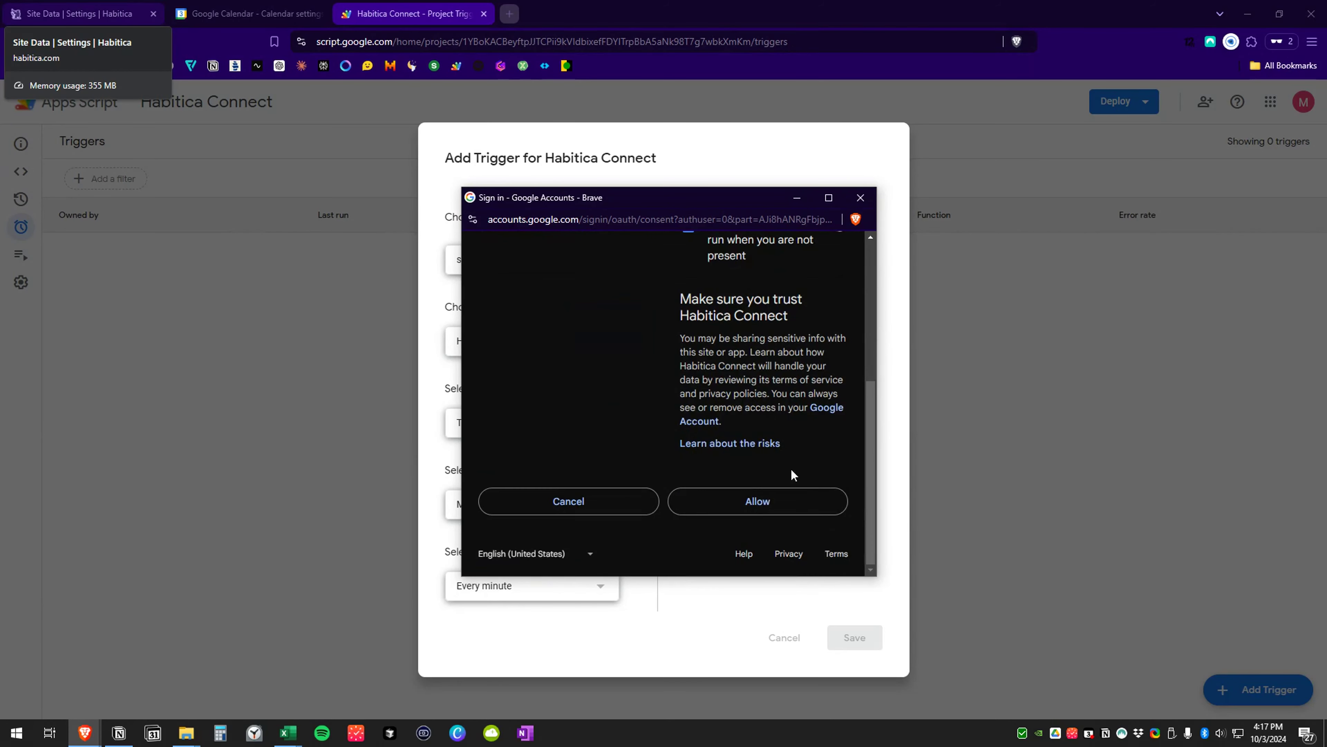
{"action": "left_click", "coordinate": [792, 510]}
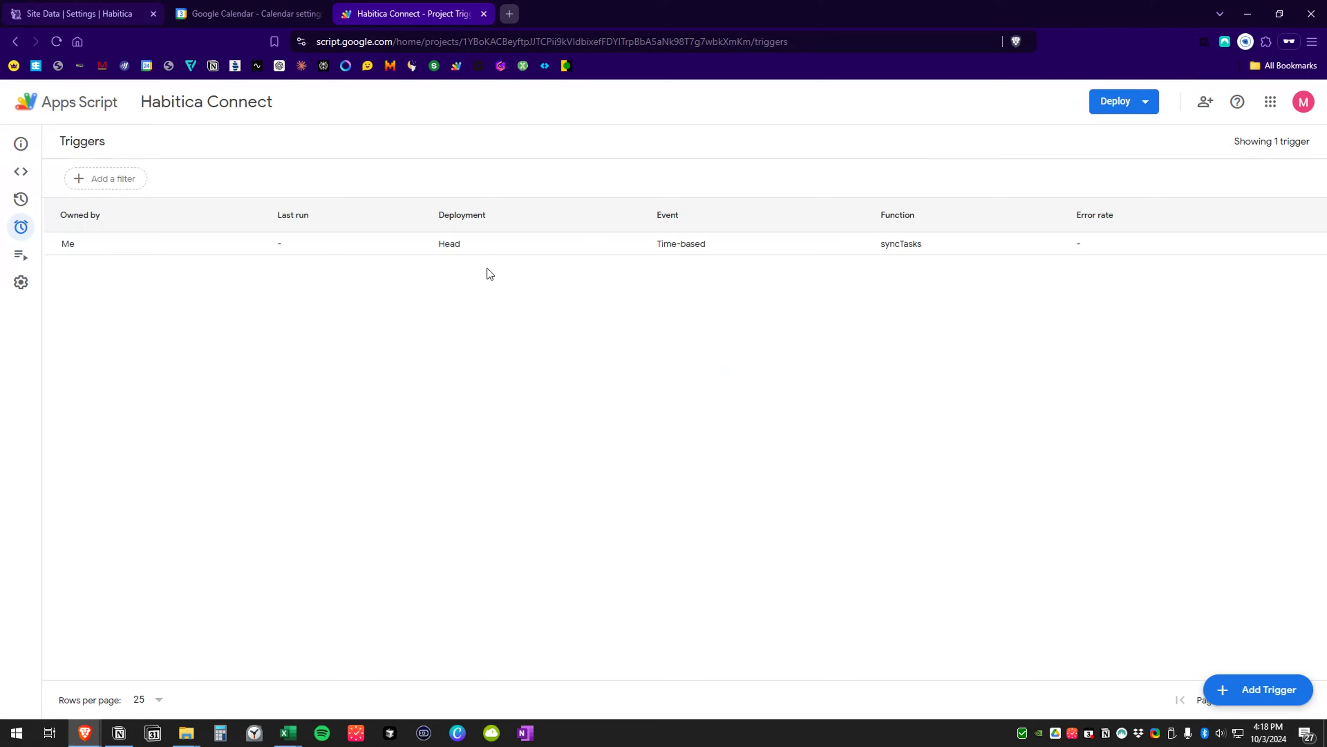
- Open the Tasks page in Habitica, and return Google Calendar from its settings to the week view
{"action": "left_click", "coordinate": [79, 14]}
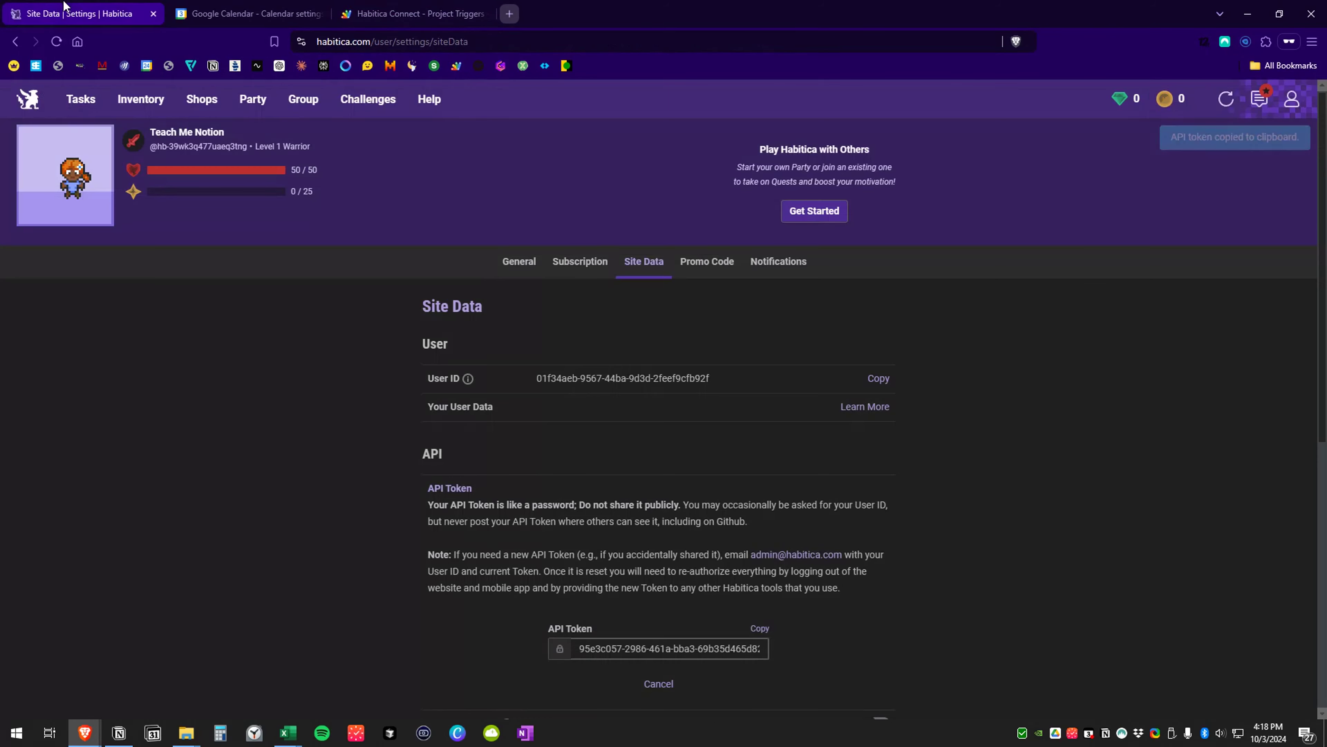
{"action": "left_click", "coordinate": [84, 104]}
{"action": "key", "text": "ctrl+Tab"}
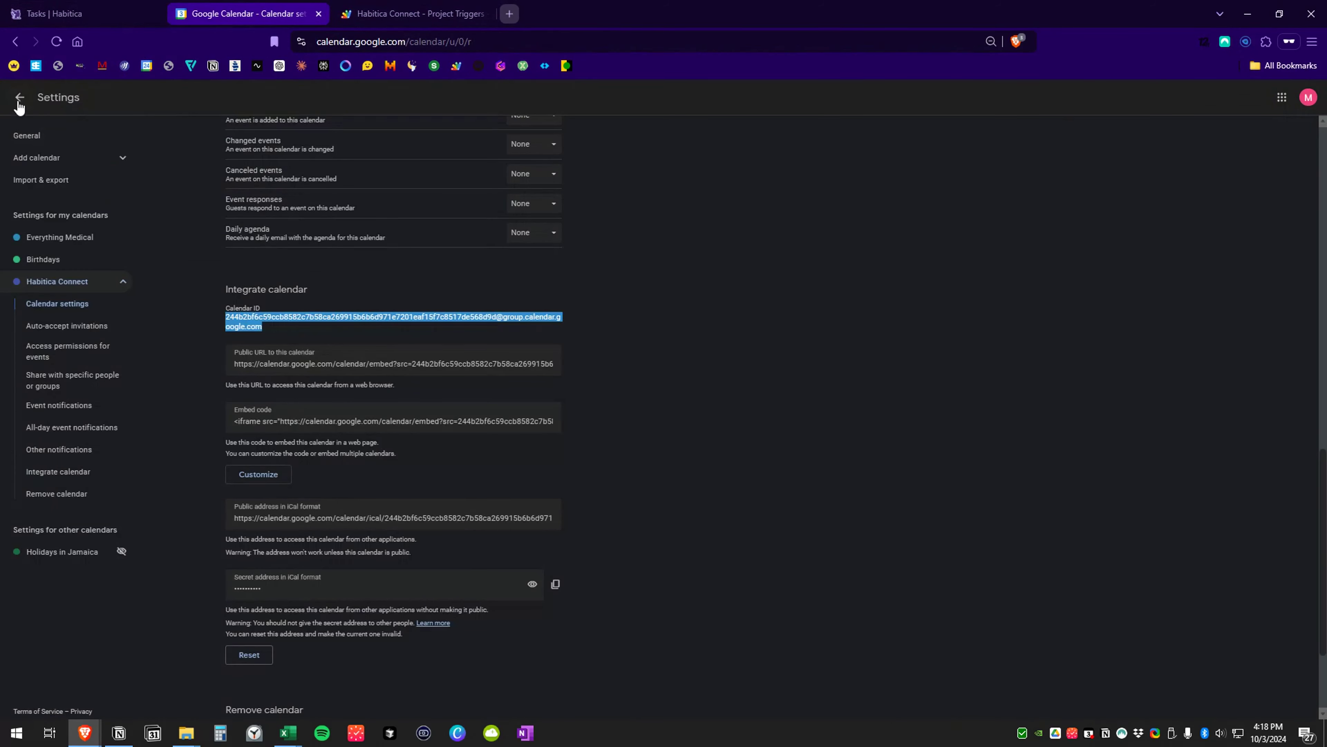
{"action": "left_click", "coordinate": [19, 100]}
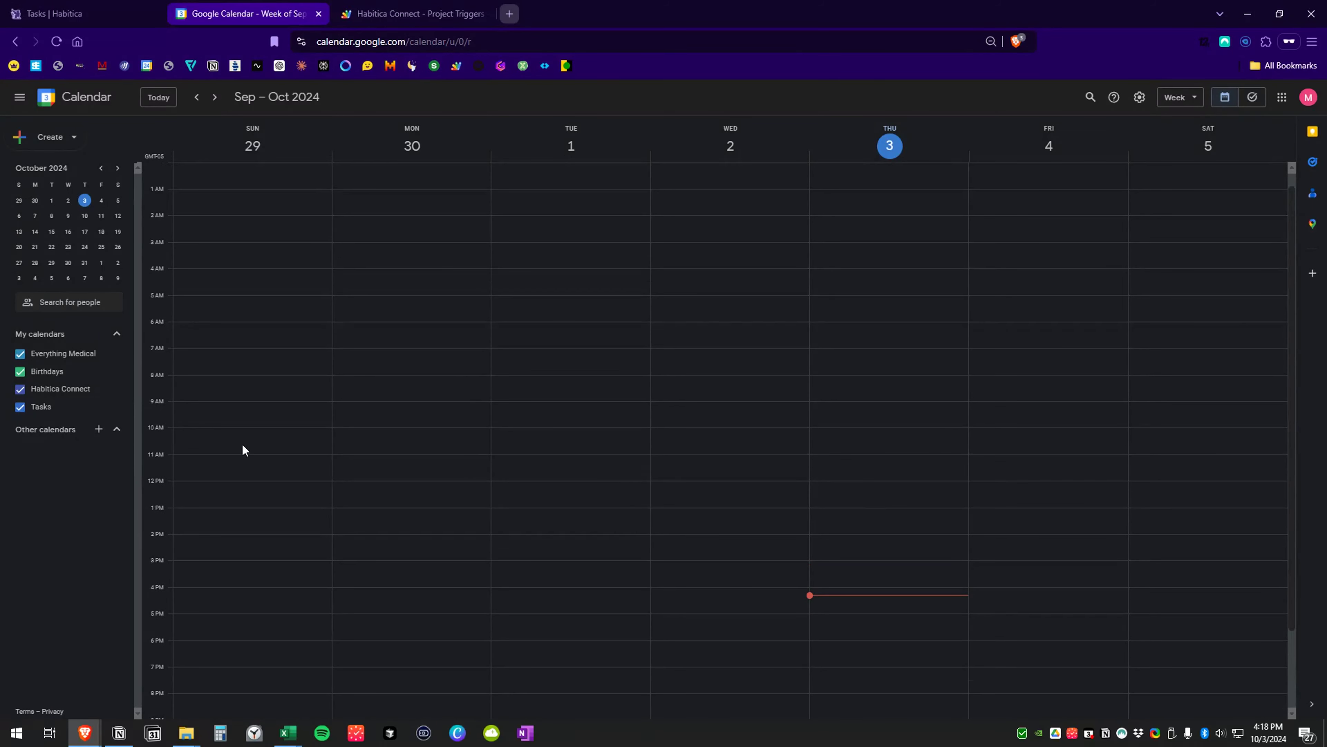
- Switch to Habitica and add a To Do named "Wash the dishes"
{"action": "left_click", "coordinate": [62, 13]}
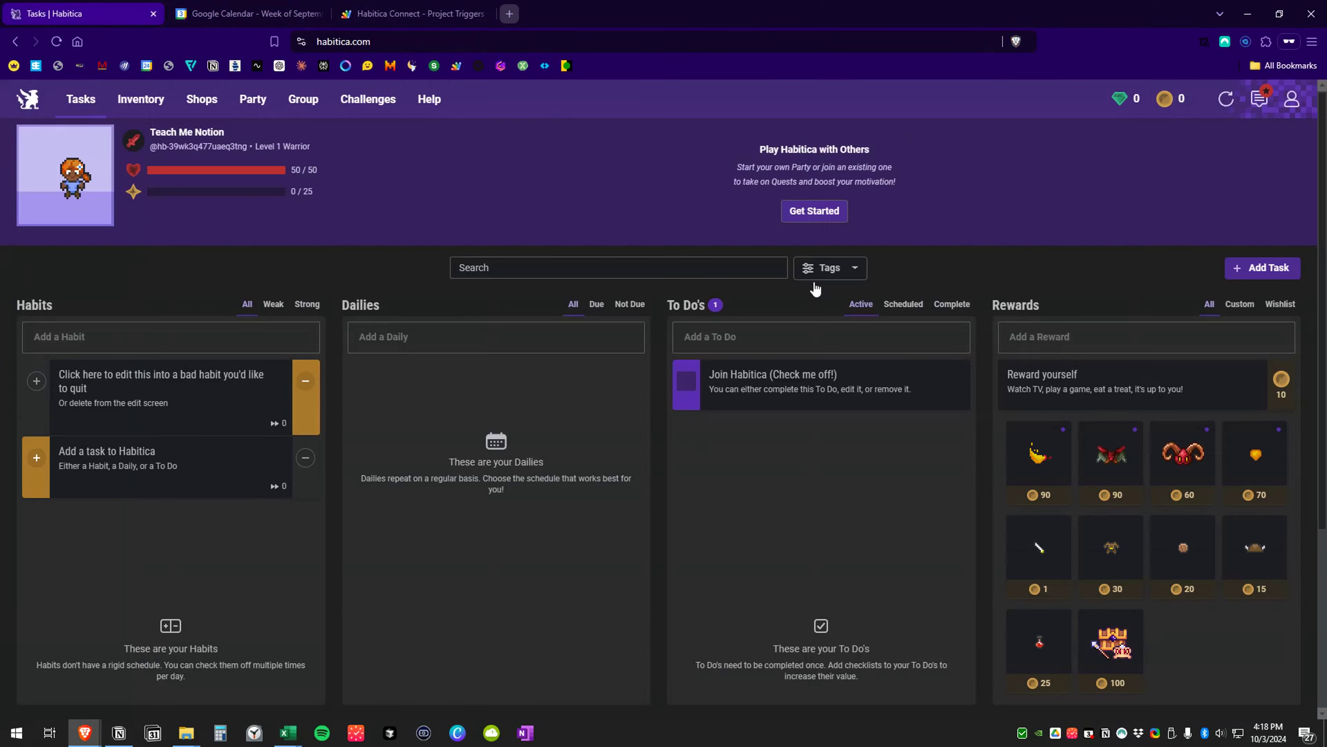
{"action": "left_click", "coordinate": [732, 345]}
{"action": "type", "text": "Wash the d"}
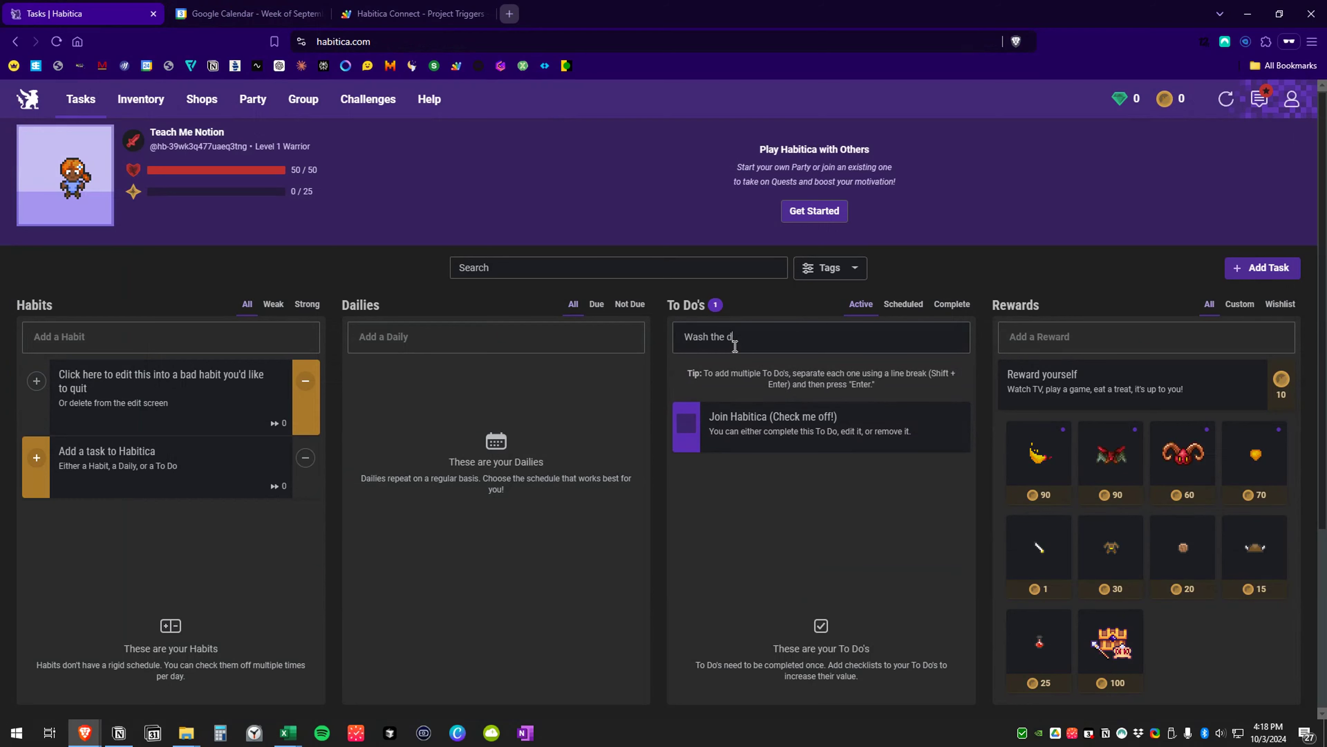
{"action": "type", "text": "iehes"}
{"action": "key", "text": "Return"}
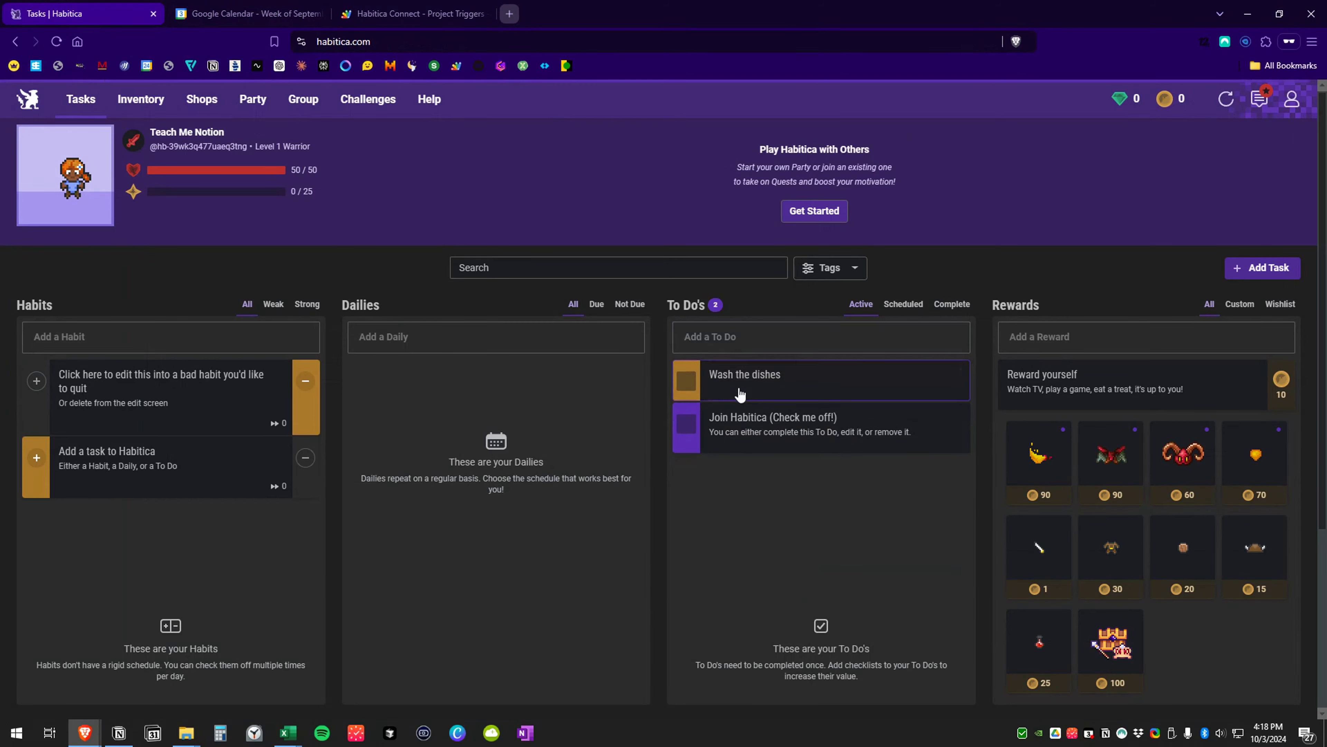
- Give the "Wash the dishes" To Do the due date 03 Oct 2024 and the note "4 pm - 5 pm", and save it
{"action": "left_click", "coordinate": [750, 367]}
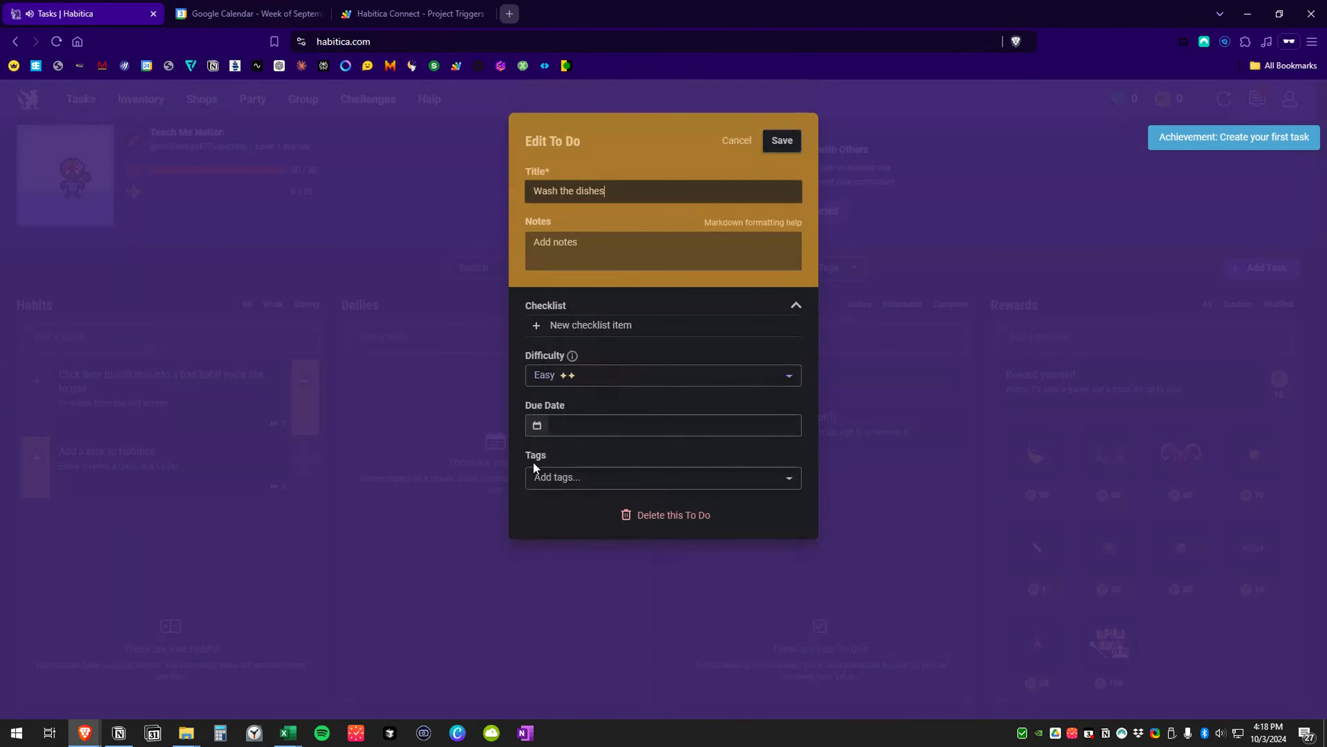
{"action": "left_click", "coordinate": [567, 424]}
{"action": "left_click", "coordinate": [710, 290]}
{"action": "left_click", "coordinate": [585, 247]}
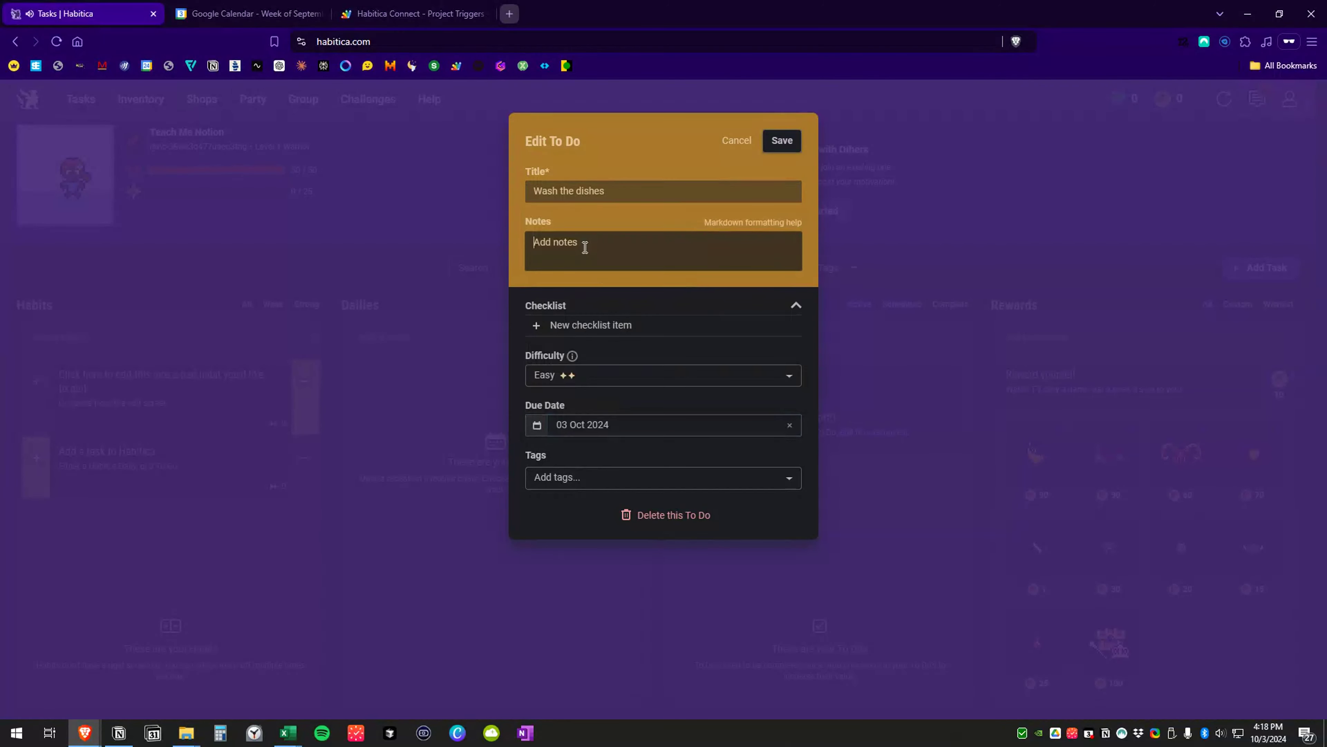
{"action": "type", "text": "4 pm - 5pm"}
{"action": "left_click", "coordinate": [600, 424]}
{"action": "left_click", "coordinate": [707, 286]}
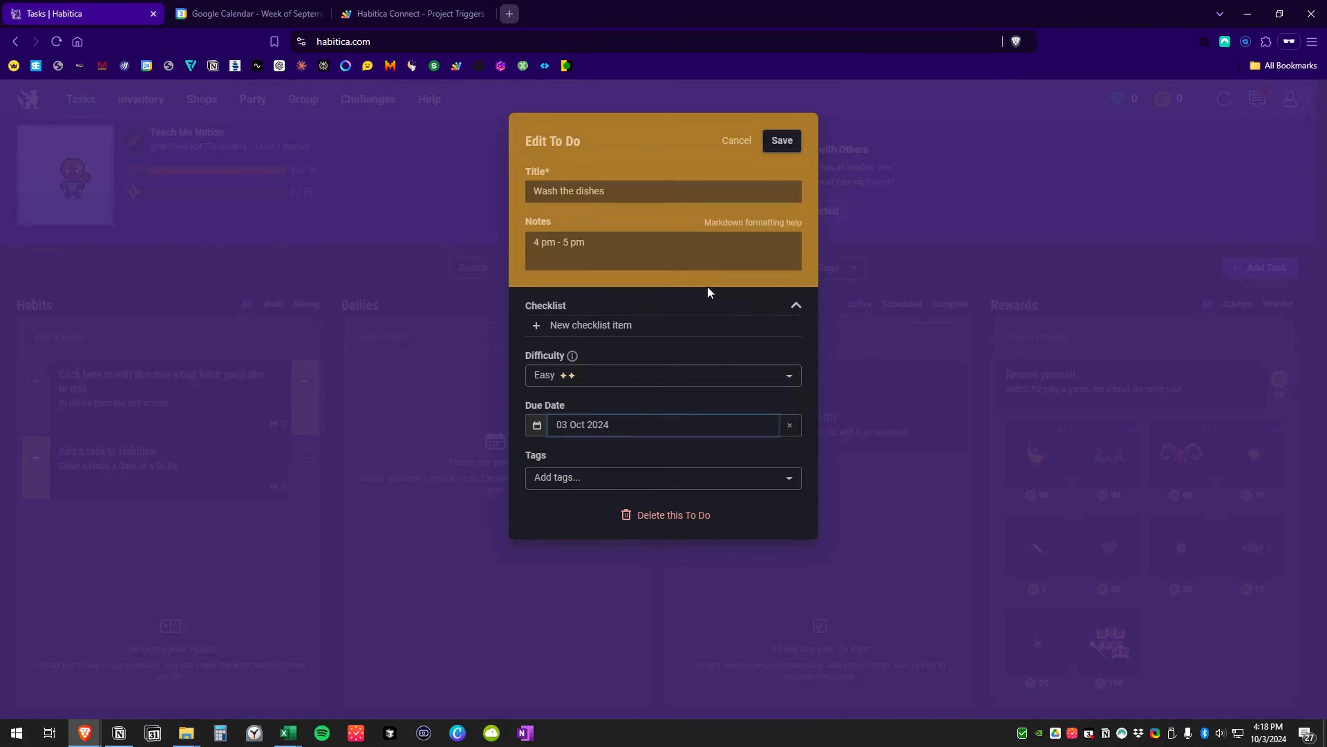
{"action": "left_click", "coordinate": [627, 193]}
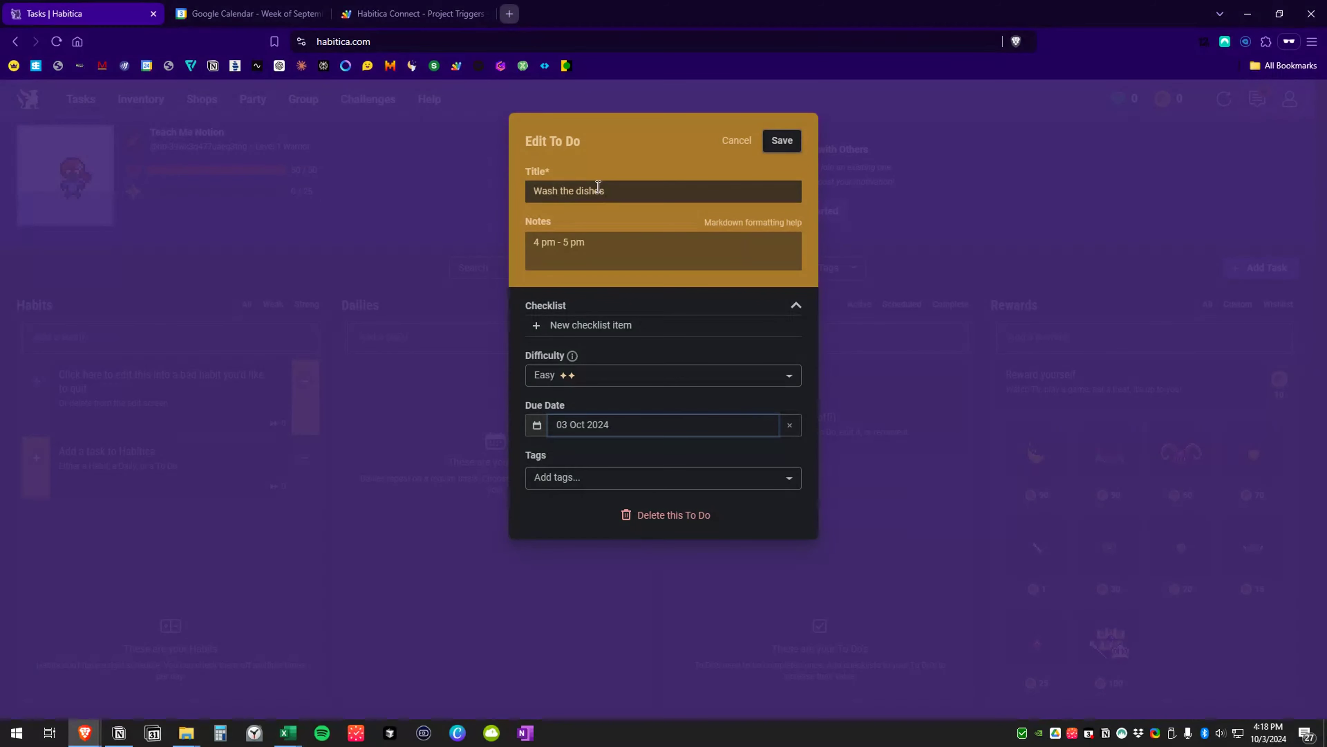
{"action": "left_click", "coordinate": [580, 261]}
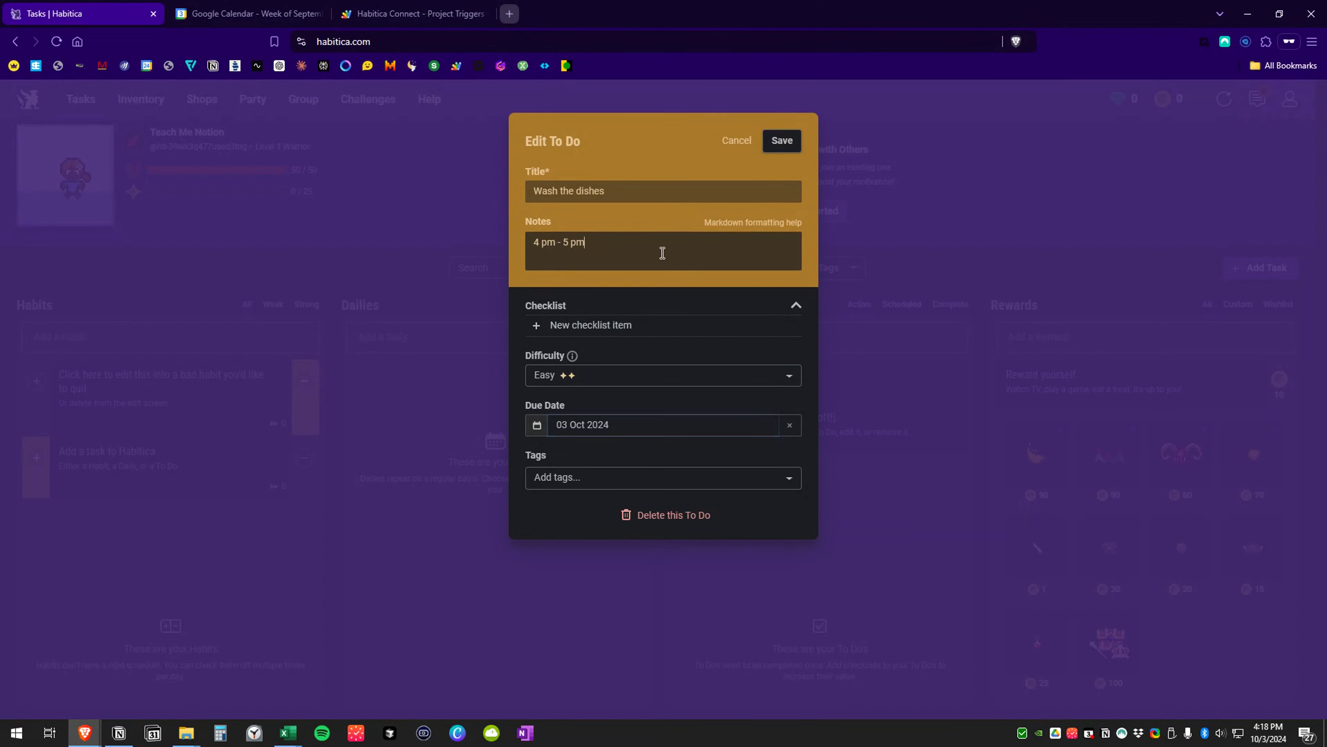
{"action": "left_click", "coordinate": [791, 152]}
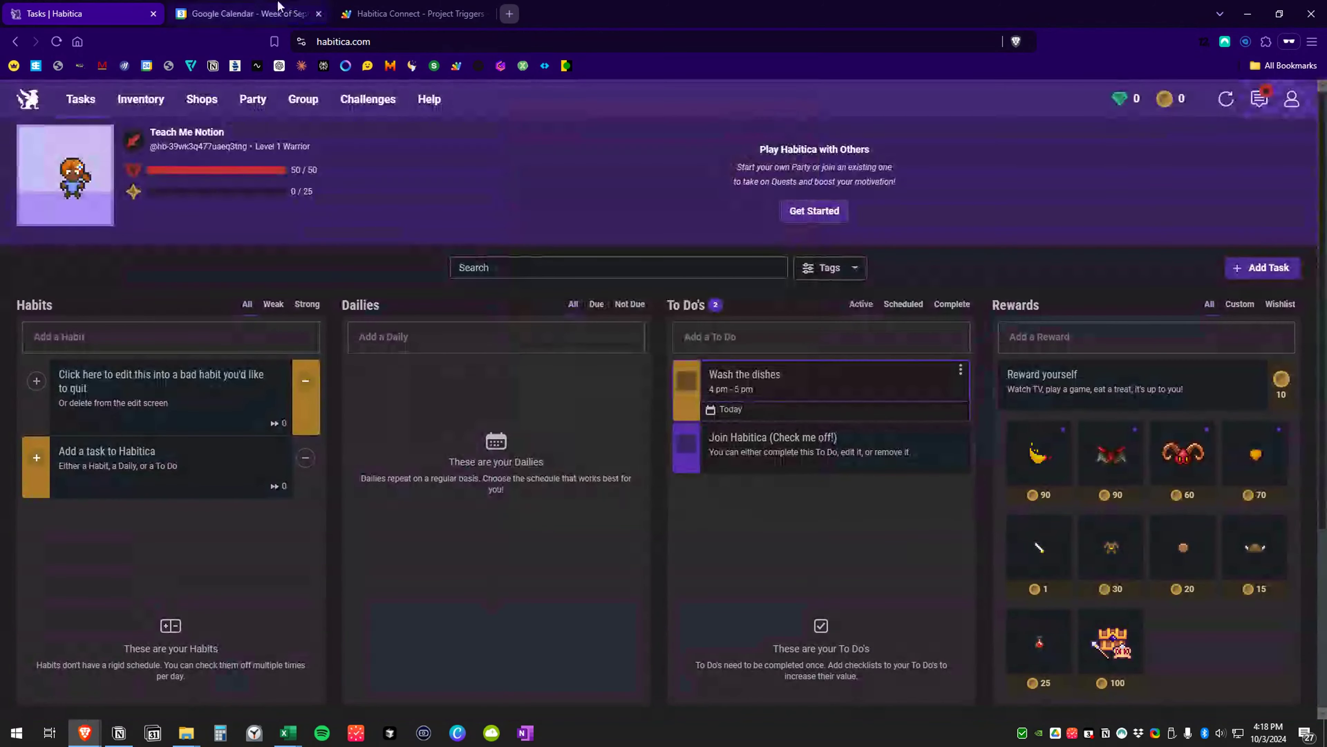
- Switch to Google Calendar and check Thursday, October 3 for the synced "Wash the dishes" event
{"action": "left_click", "coordinate": [246, 14]}
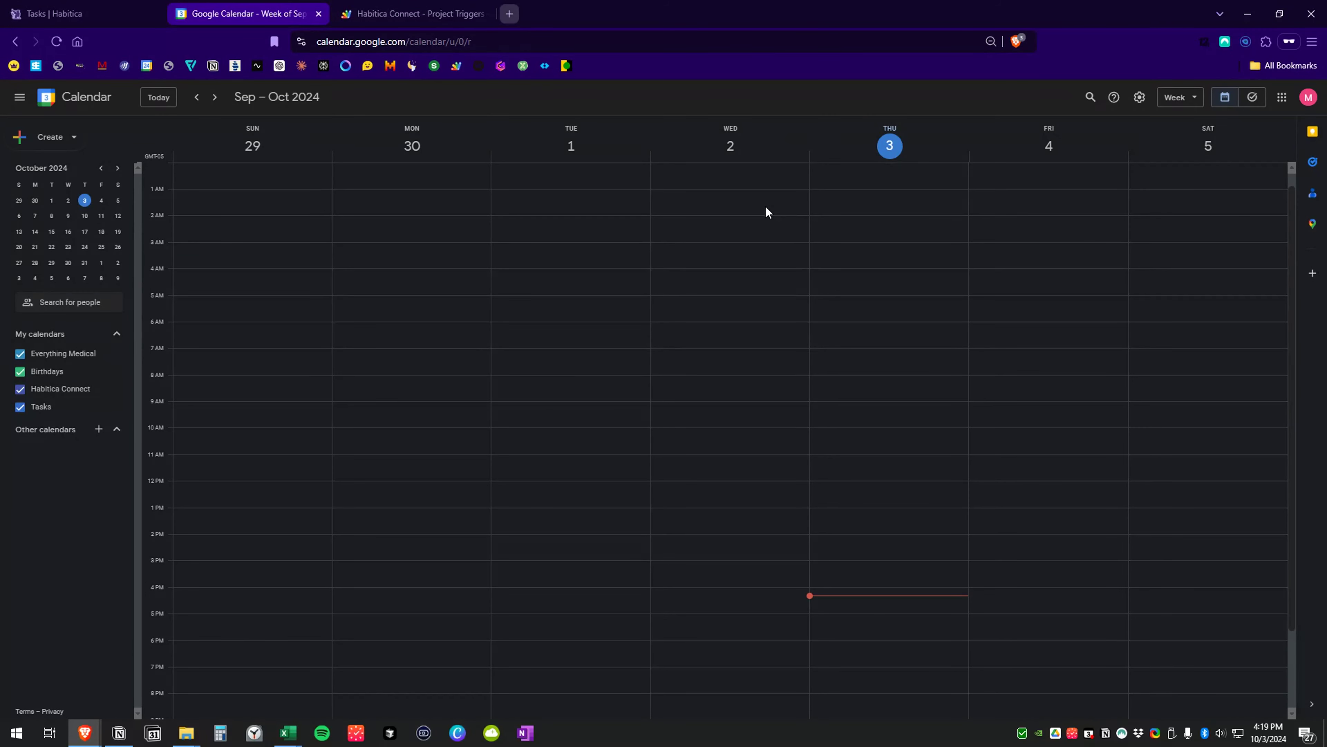
{"action": "scroll", "coordinate": [837, 512], "scroll_direction": "down", "scroll_amount": 3}
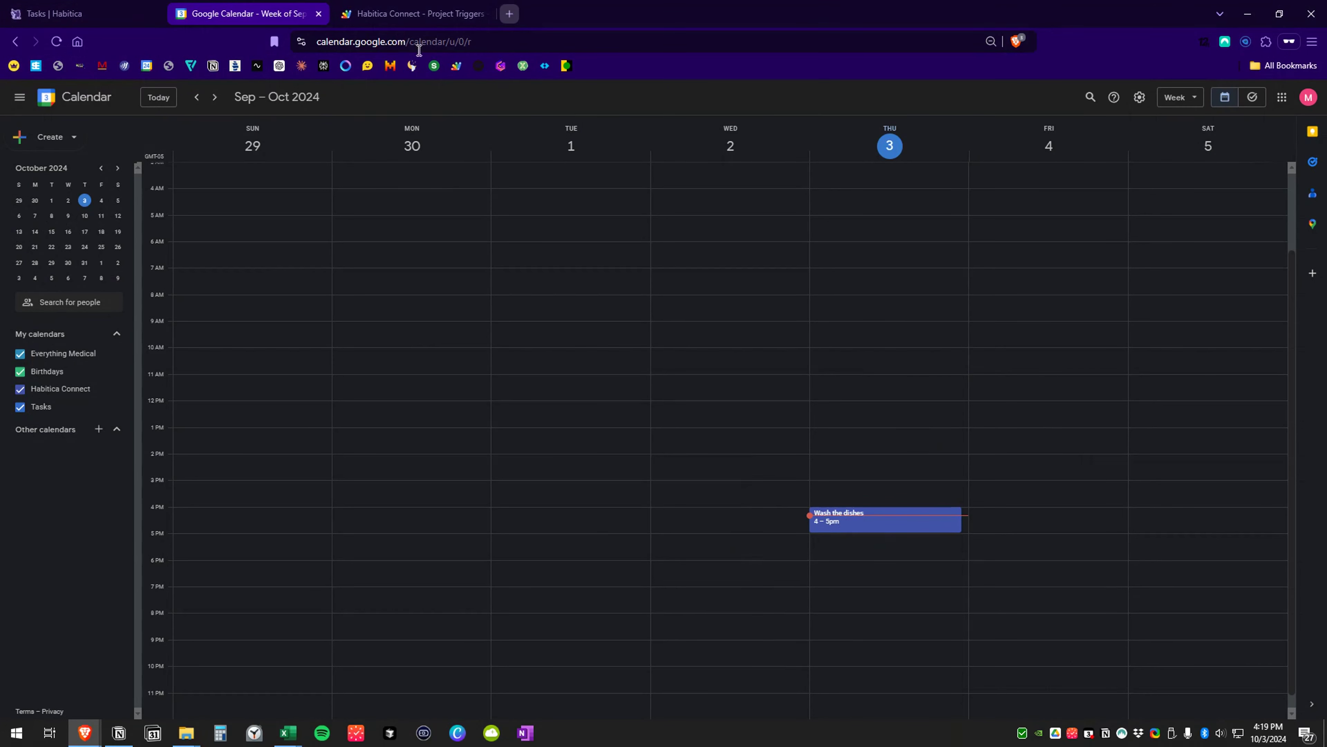
- Mark the "Wash the dishes" To Do as complete in Habitica and check its event in Google Calendar
{"action": "left_click", "coordinate": [81, 6]}
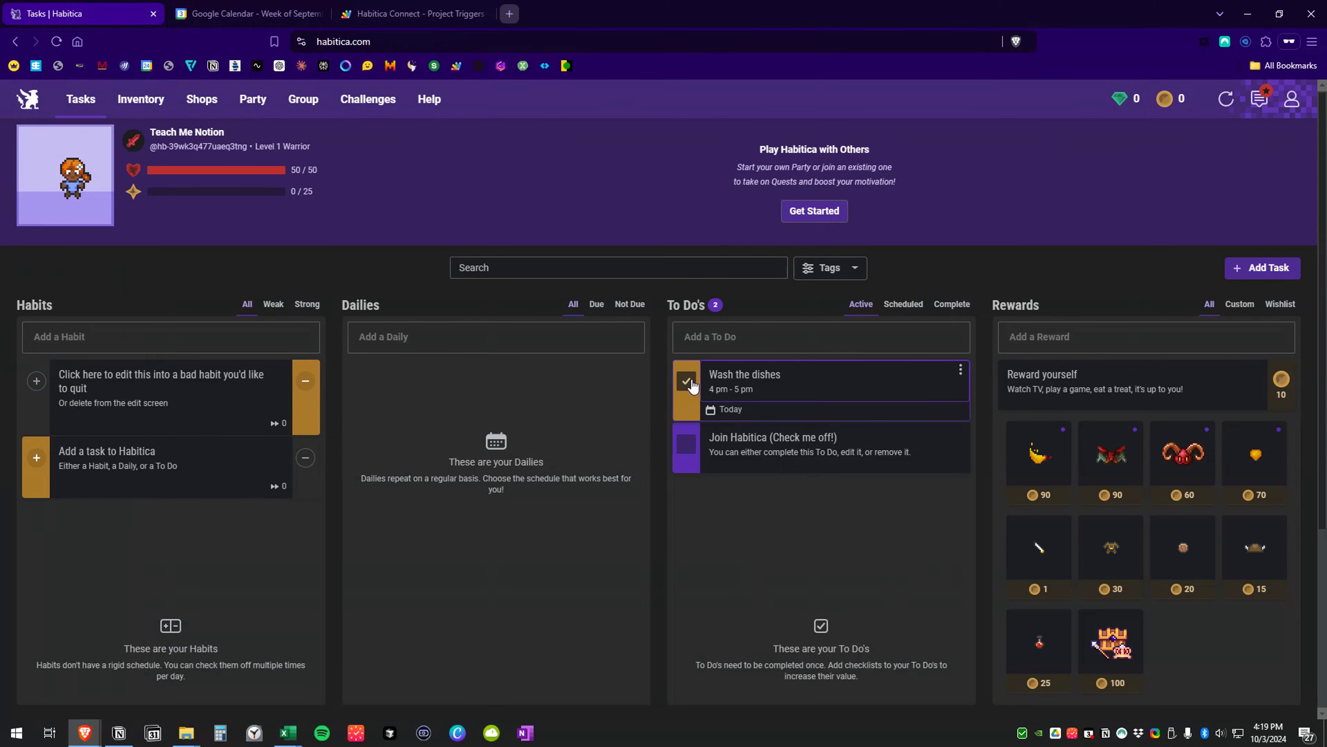
{"action": "left_click", "coordinate": [687, 381]}
{"action": "key", "text": "ctrl+Tab"}
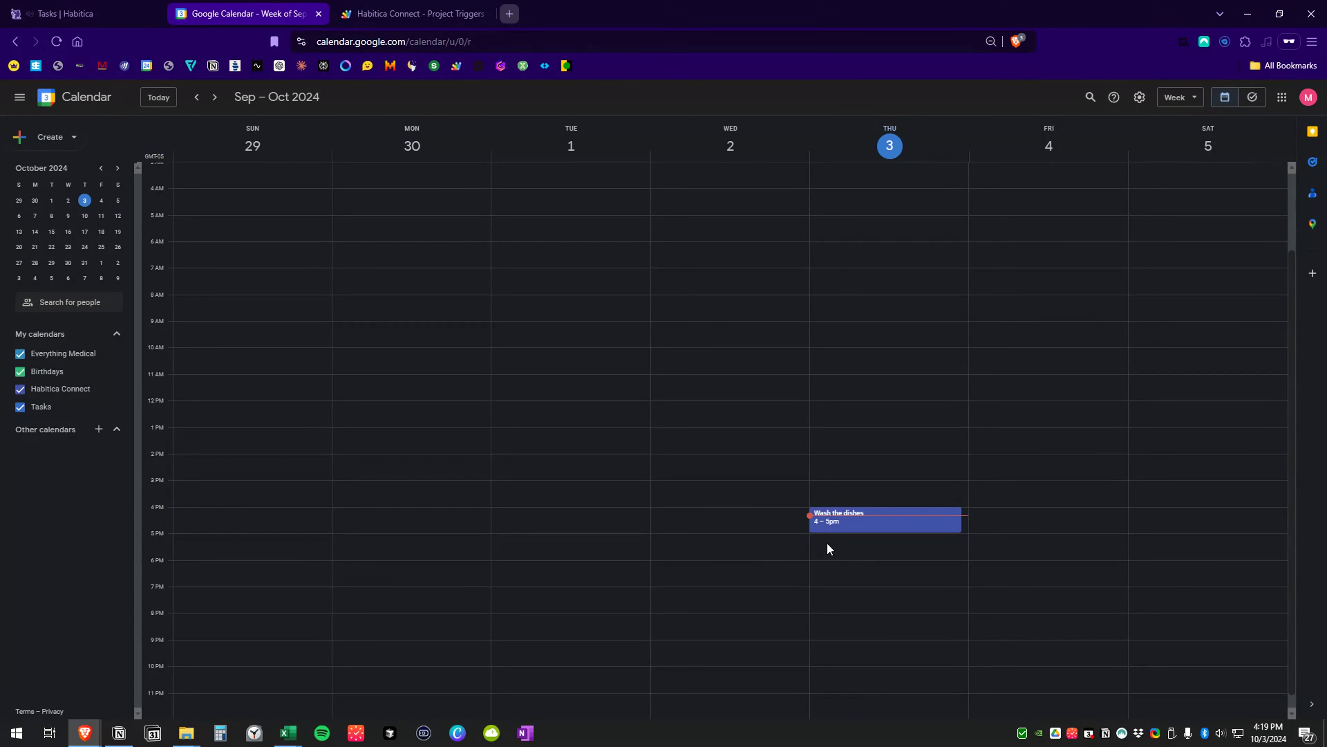
{"action": "left_click", "coordinate": [57, 13]}
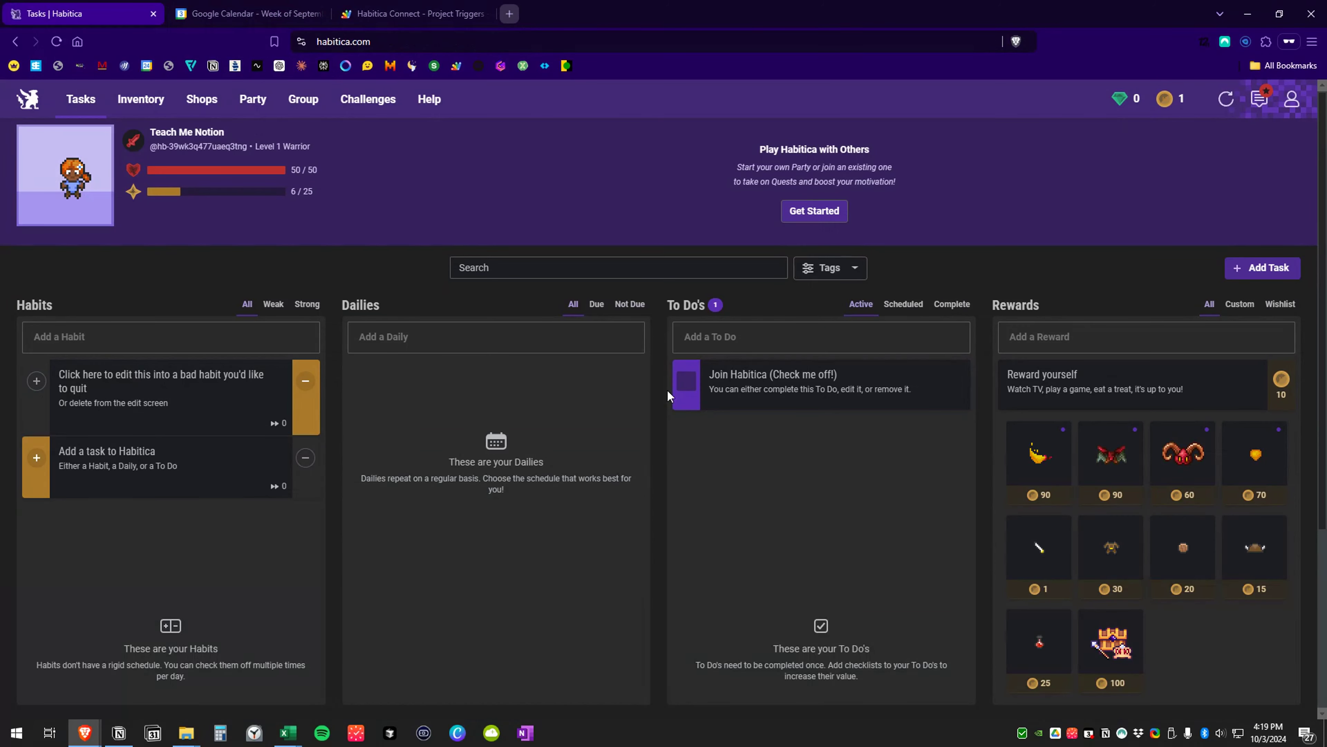
{"action": "left_click", "coordinate": [235, 14]}
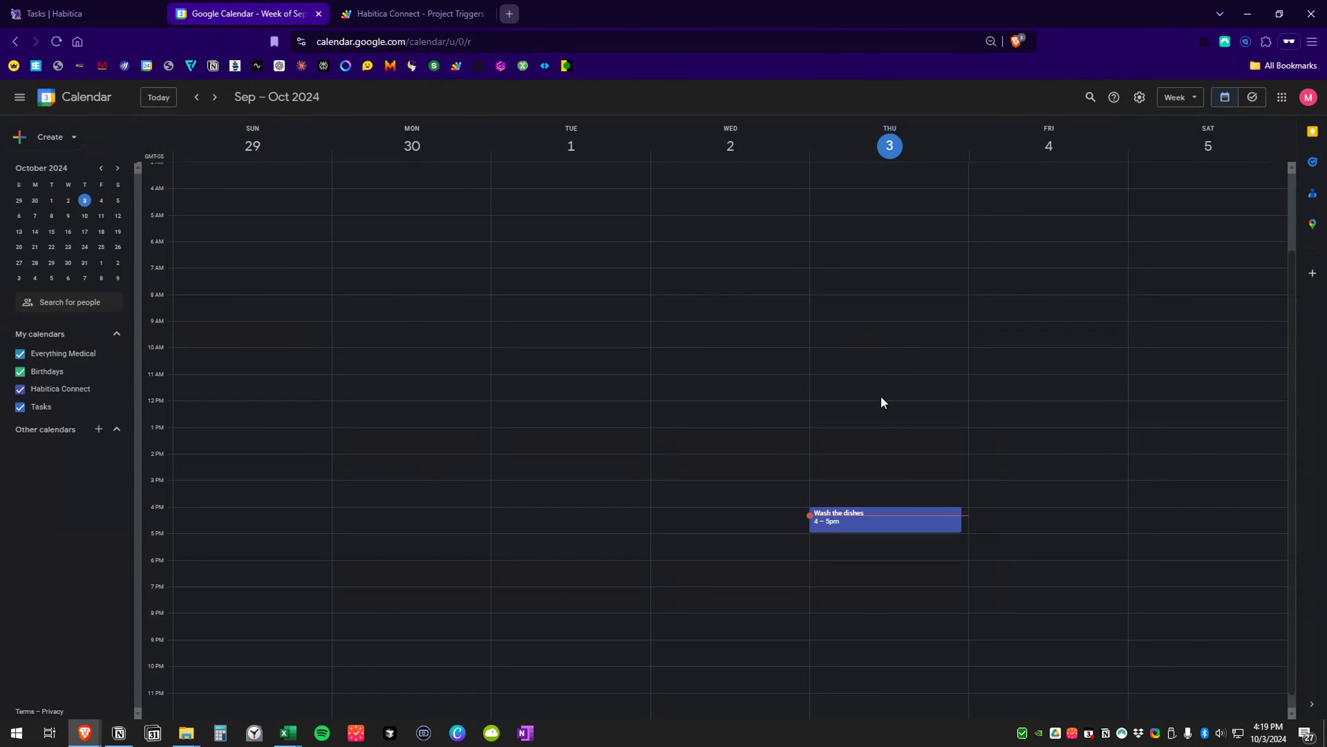